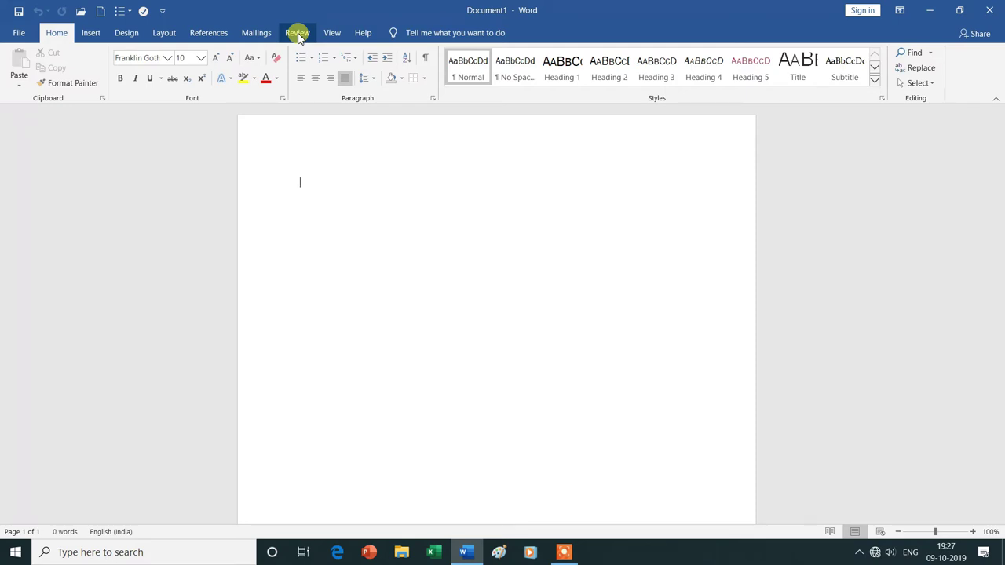
# Switch to the Review tab to show the proofing tools.
pyautogui.click(299, 34)
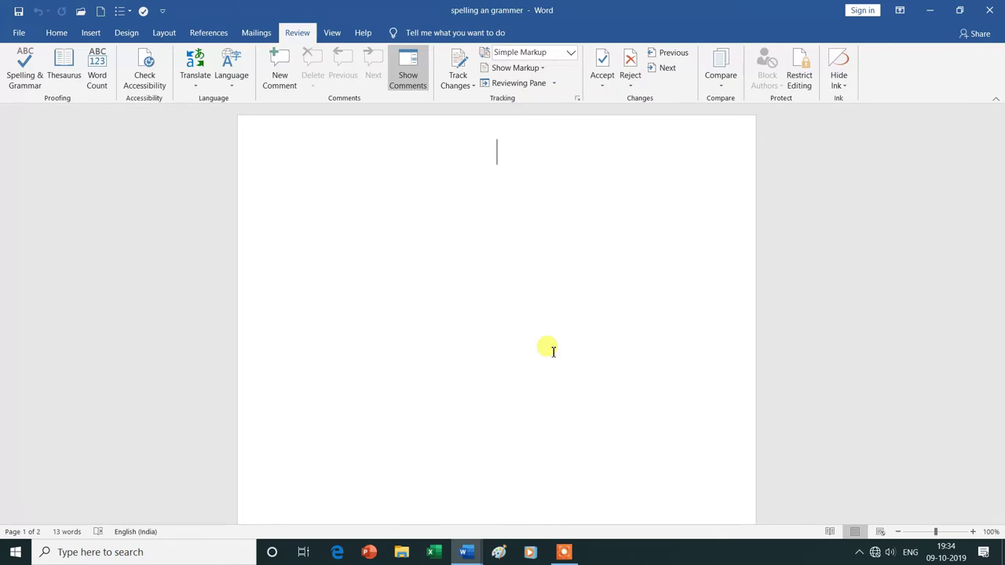
# Scroll to the Auta…Hypor word list on page 2 and place the cursor before Auta.
pyautogui.scroll(-1, 553, 352)
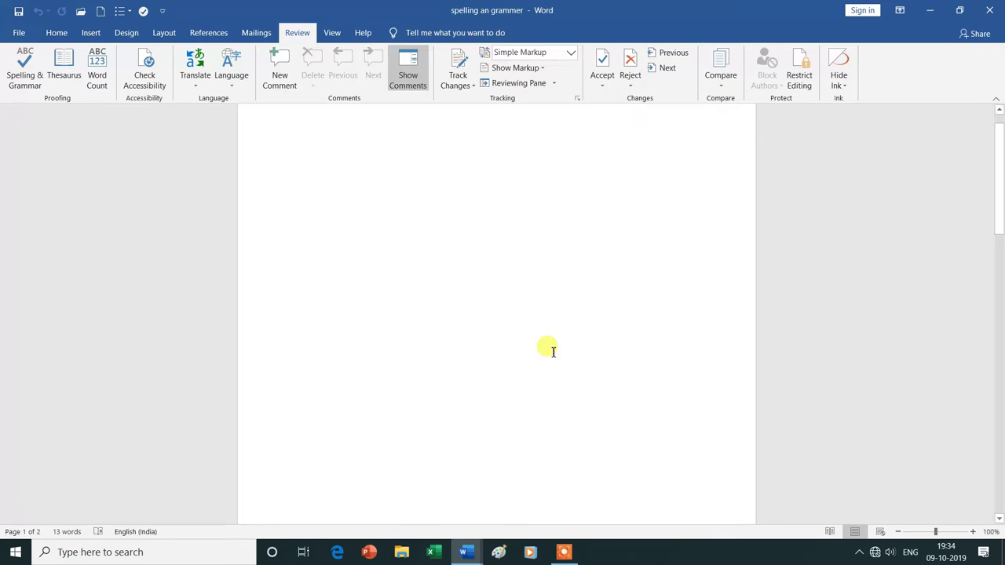
pyautogui.scroll(-1, 553, 351)
pyautogui.scroll(-2, 553, 351)
pyautogui.scroll(-3, 553, 351)
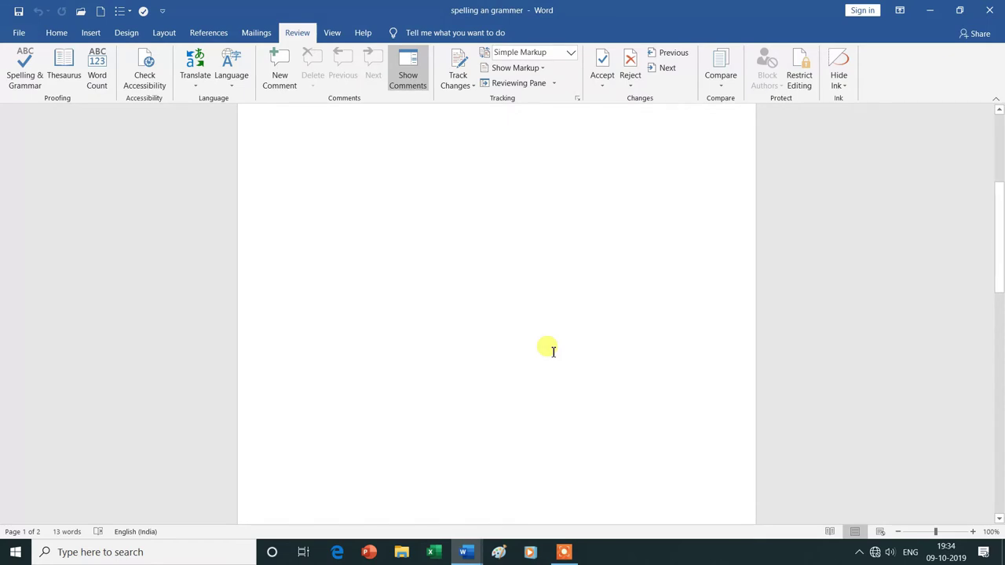
pyautogui.scroll(-3, 553, 351)
pyautogui.scroll(-3, 552, 351)
pyautogui.scroll(-4, 553, 351)
pyautogui.scroll(-3, 553, 351)
pyautogui.scroll(-2, 553, 351)
pyautogui.scroll(-1, 553, 351)
pyautogui.scroll(1, 553, 351)
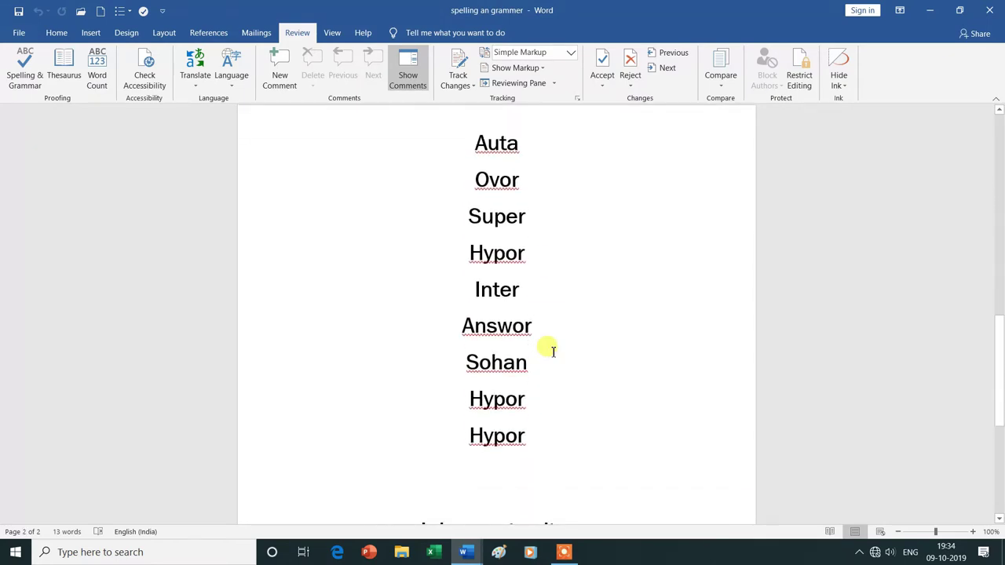
pyautogui.scroll(1, 553, 351)
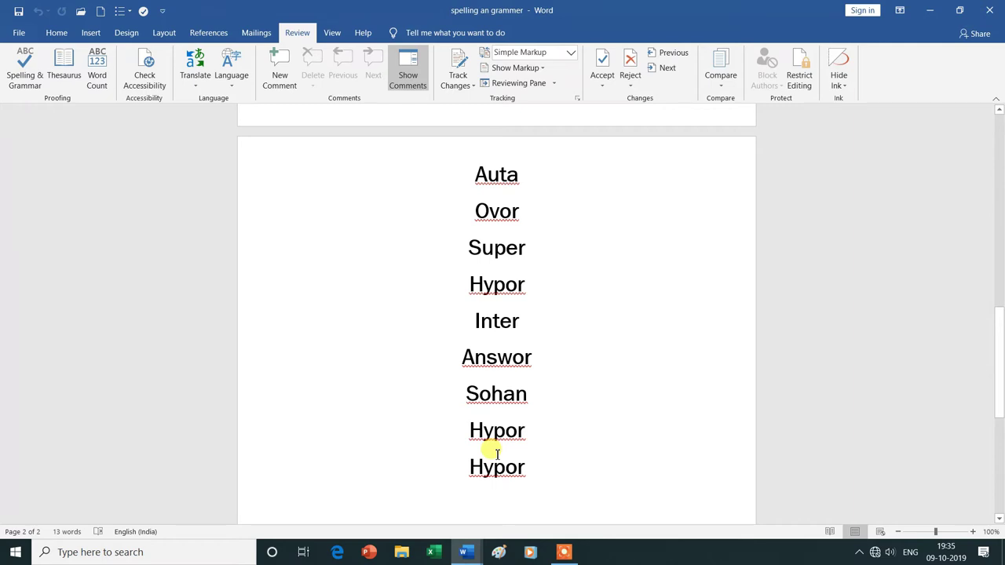
pyautogui.scroll(-3, 496, 454)
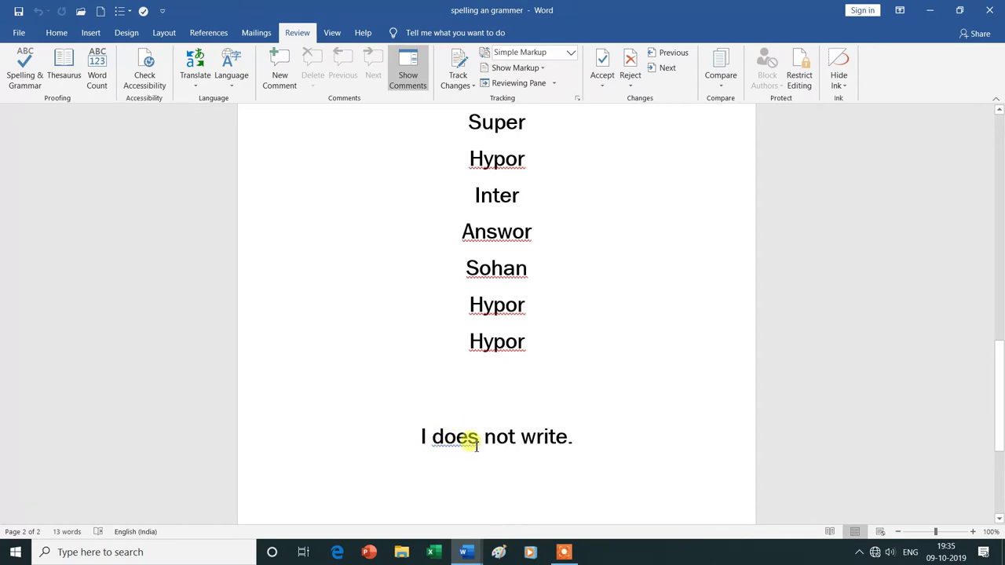
pyautogui.scroll(2, 476, 446)
pyautogui.scroll(1, 477, 446)
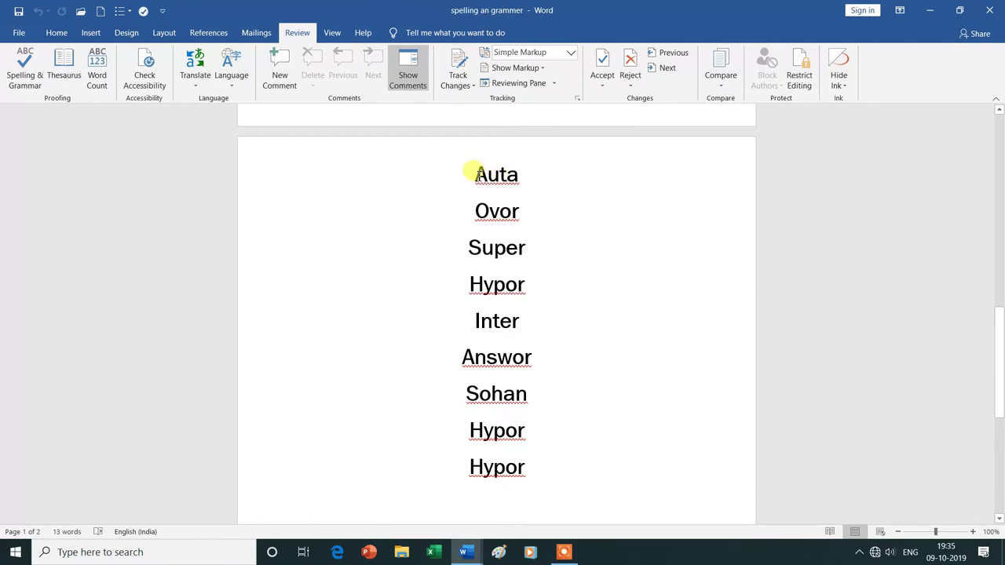
pyautogui.click(476, 173)
pyautogui.rightClick(477, 176)
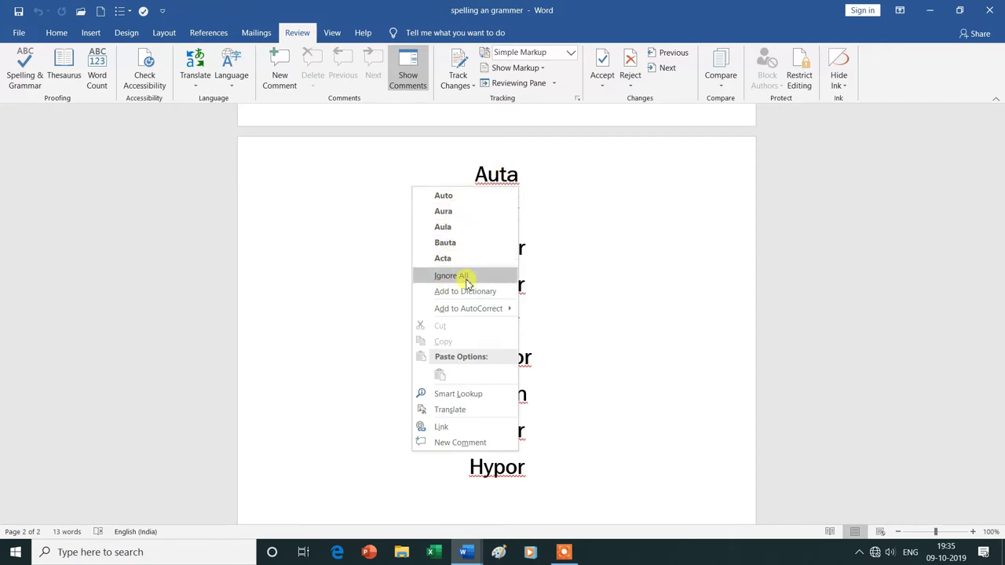
pyautogui.moveTo(460, 310)
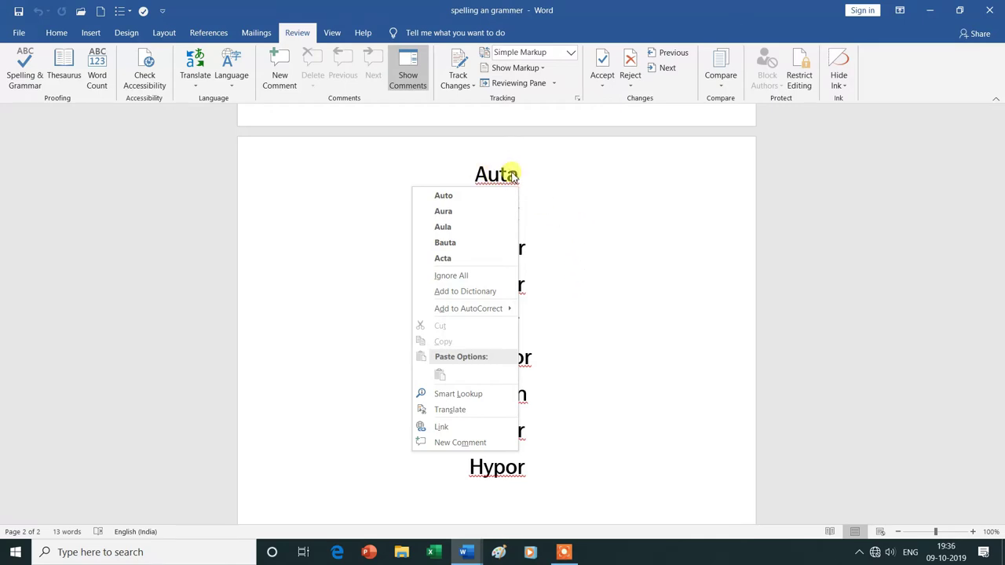
pyautogui.click(454, 164)
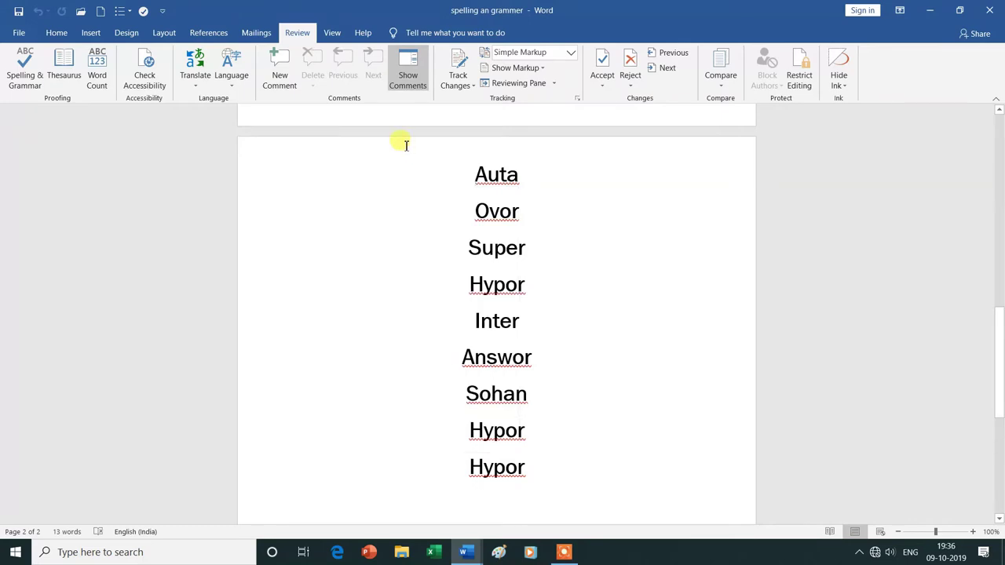
# Run Spelling & Grammar and change the misspelled Auta to the suggestion Auto.
pyautogui.click(24, 74)
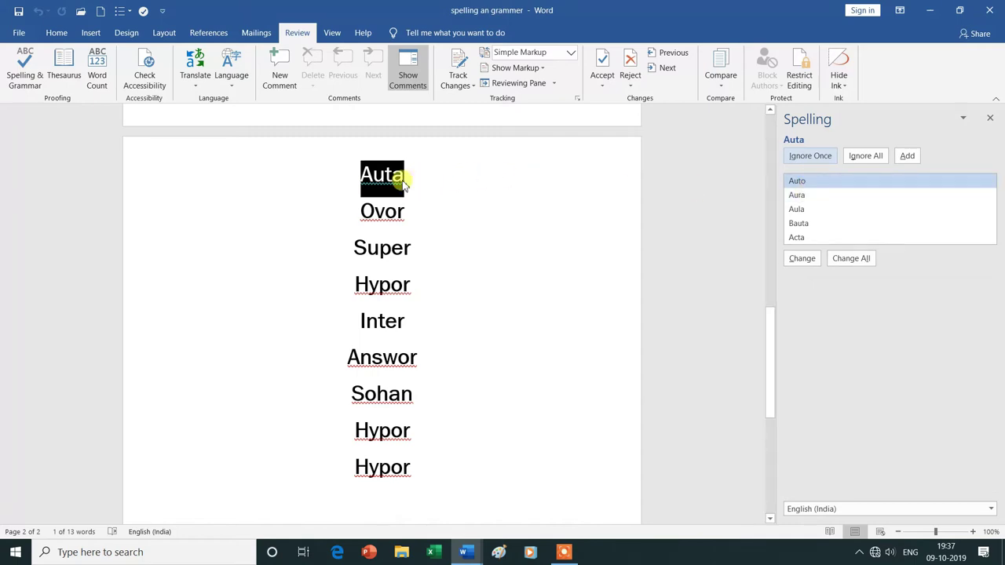
pyautogui.click(803, 183)
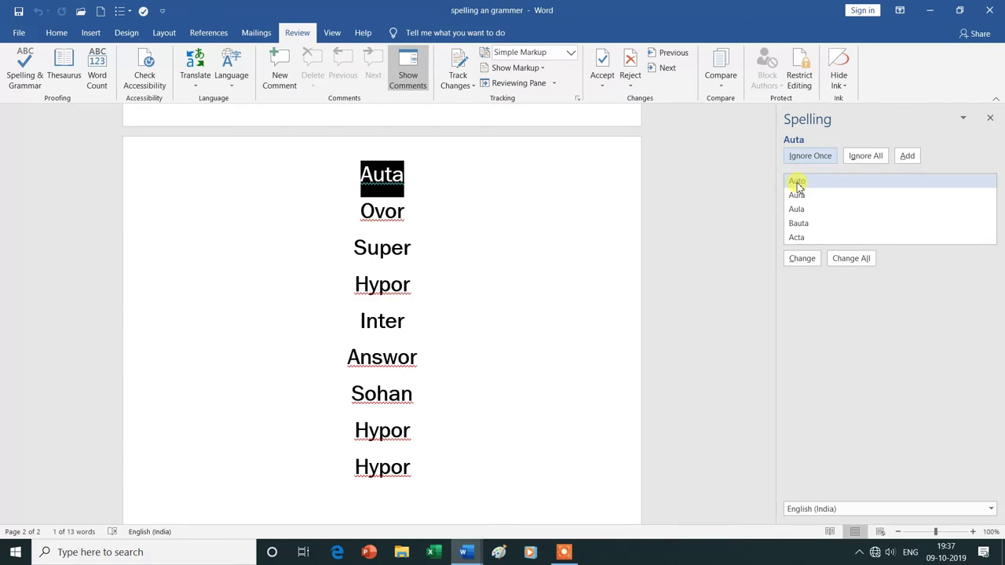
pyautogui.click(797, 182)
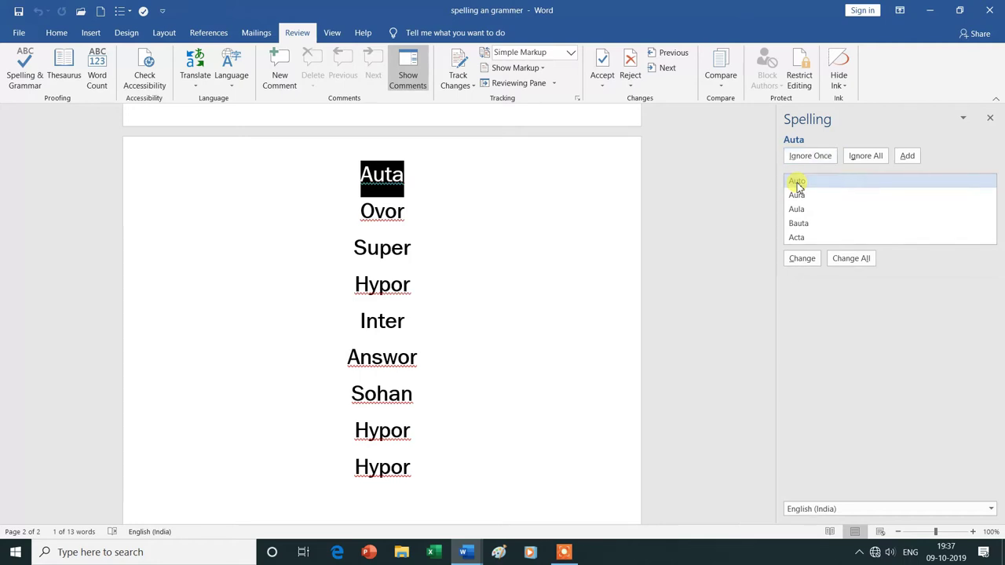
pyautogui.click(807, 263)
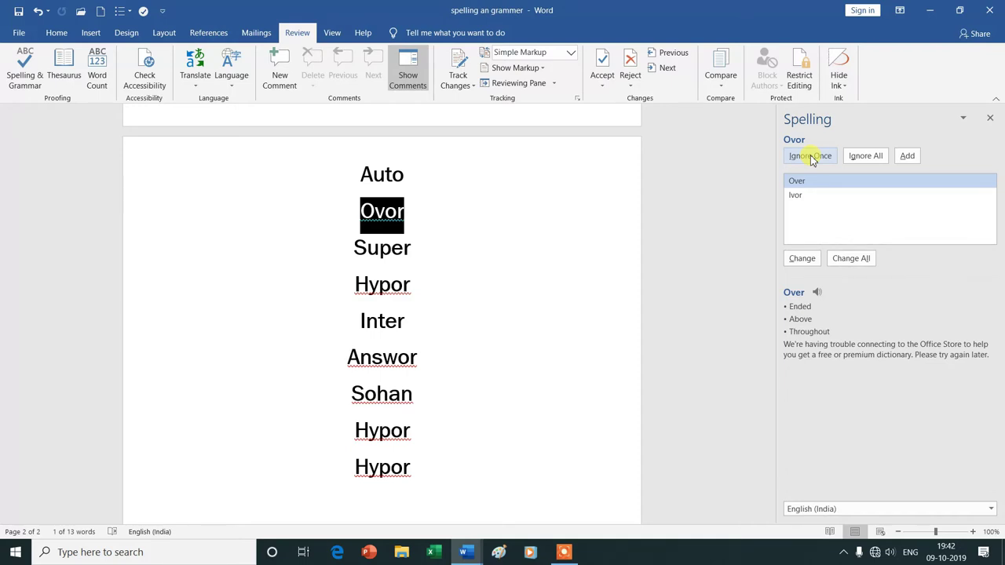
# Ignore Ovor once and ignore all occurrences of Hypor in the Spelling pane.
pyautogui.click(813, 157)
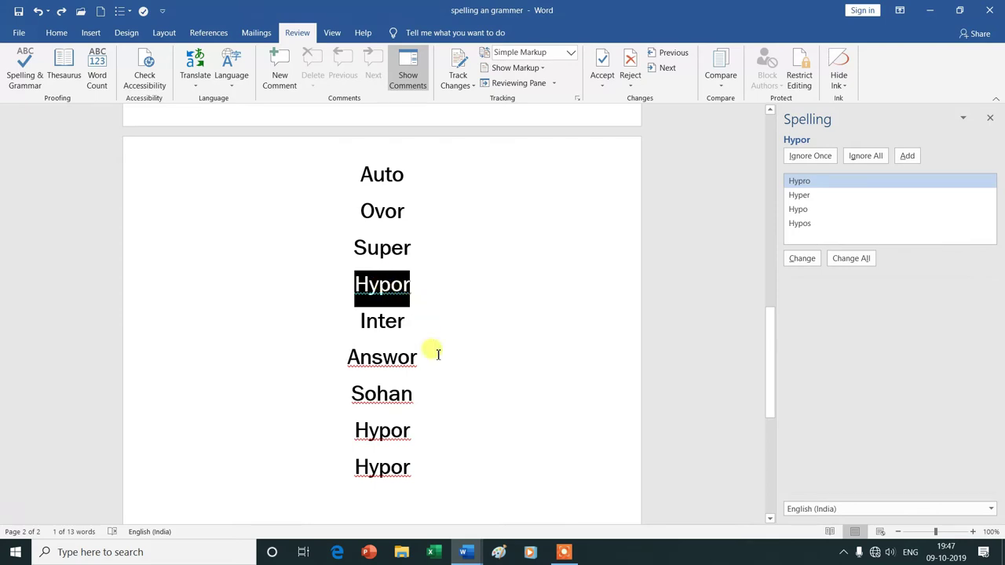
pyautogui.click(878, 157)
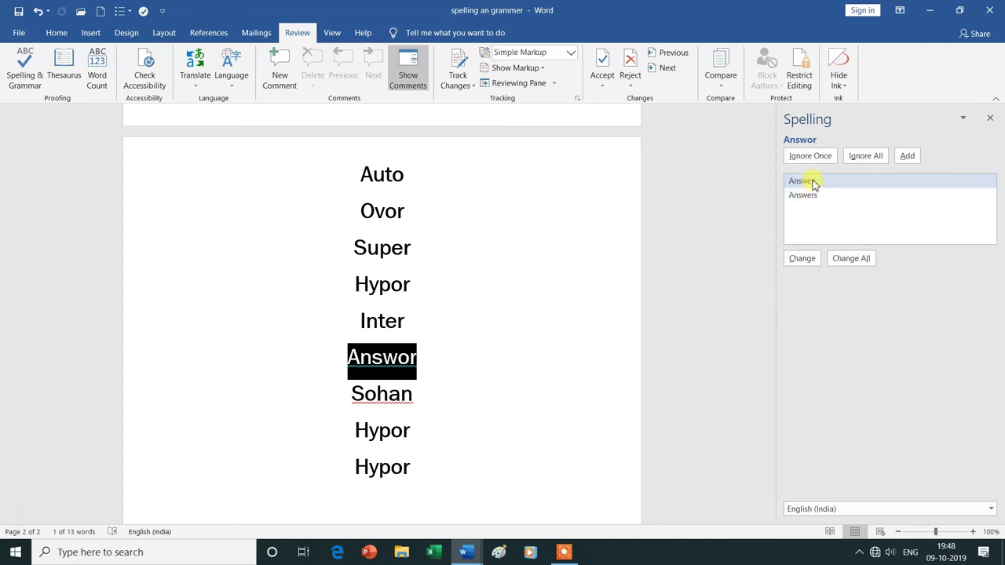
pyautogui.click(814, 183)
# Change all Answor to Answer, then select Sohan and add it to the dictionary.
pyautogui.click(850, 260)
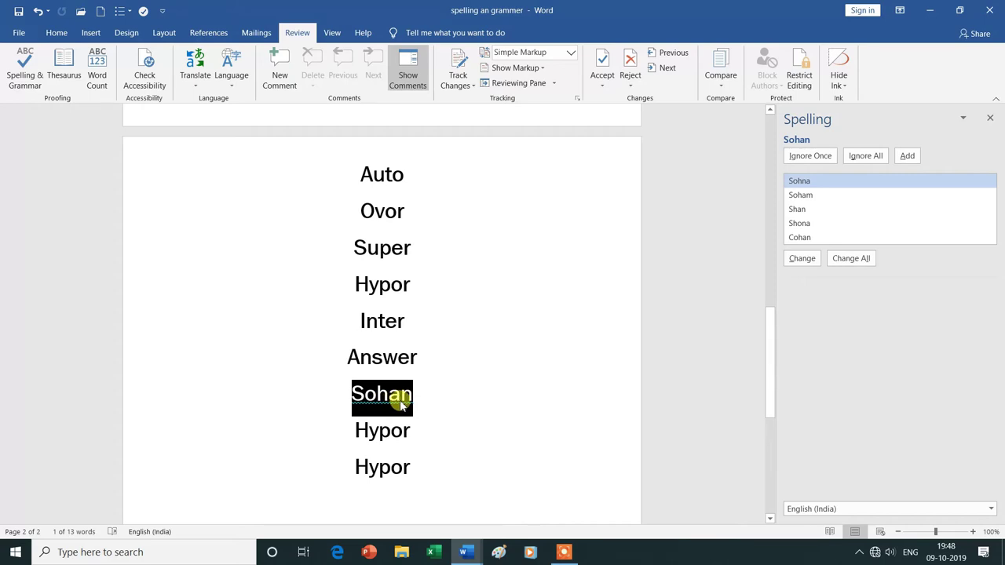
pyautogui.click(449, 404)
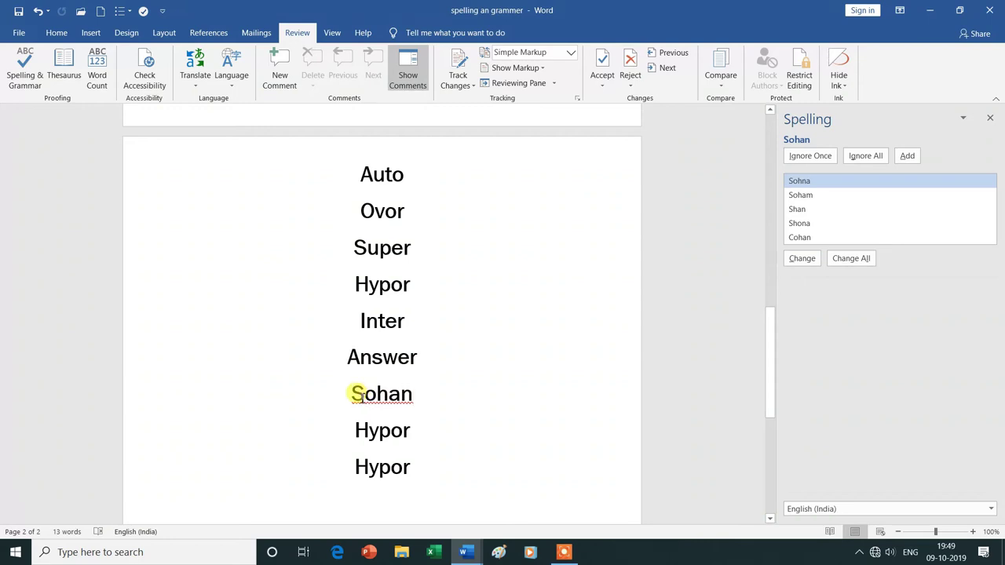
pyautogui.moveTo(347, 390); pyautogui.dragTo(424, 395)
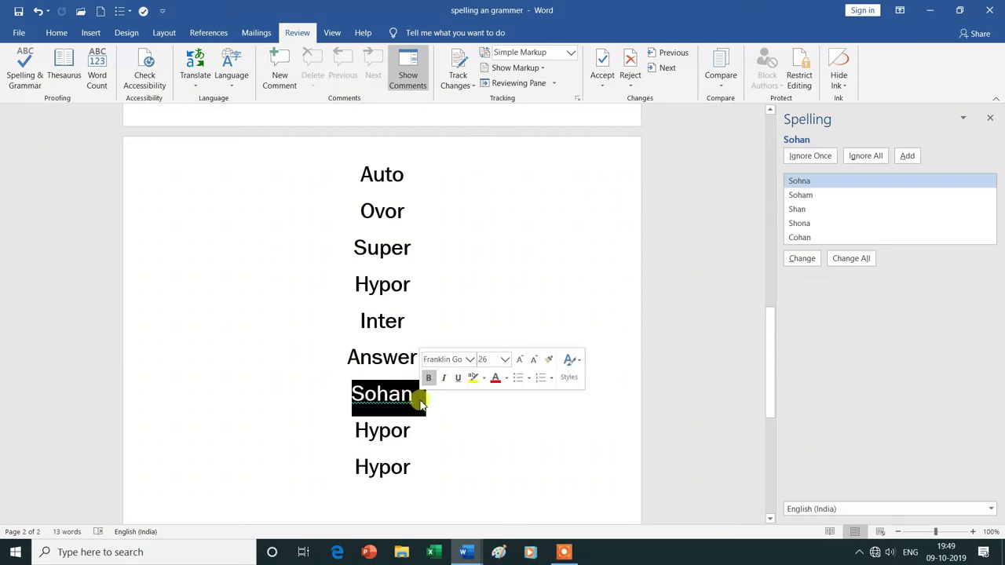
pyautogui.click(909, 157)
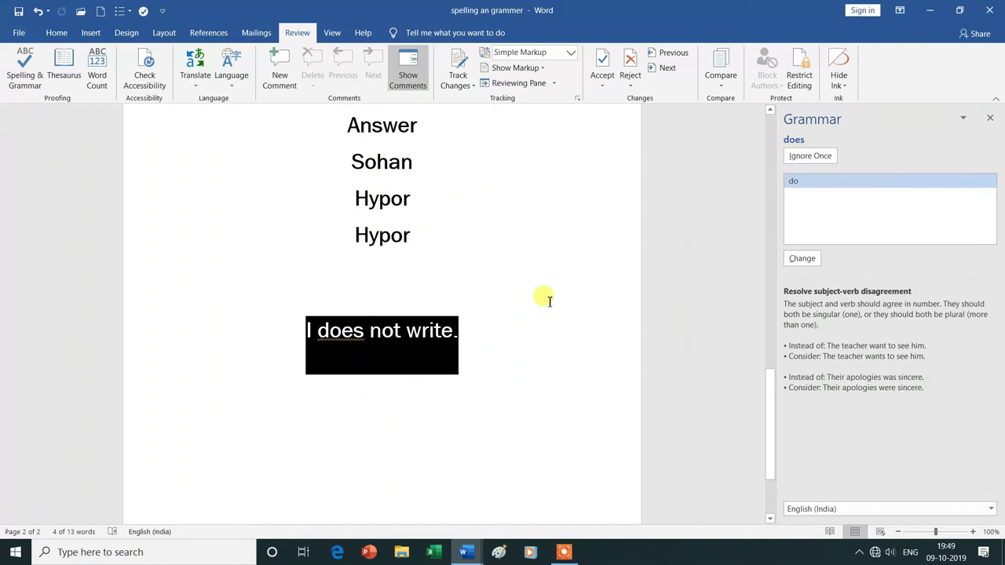
# Pause the grammar check and insert an empty line after the last Hypor.
pyautogui.click(527, 243)
pyautogui.scroll(1, 523, 241)
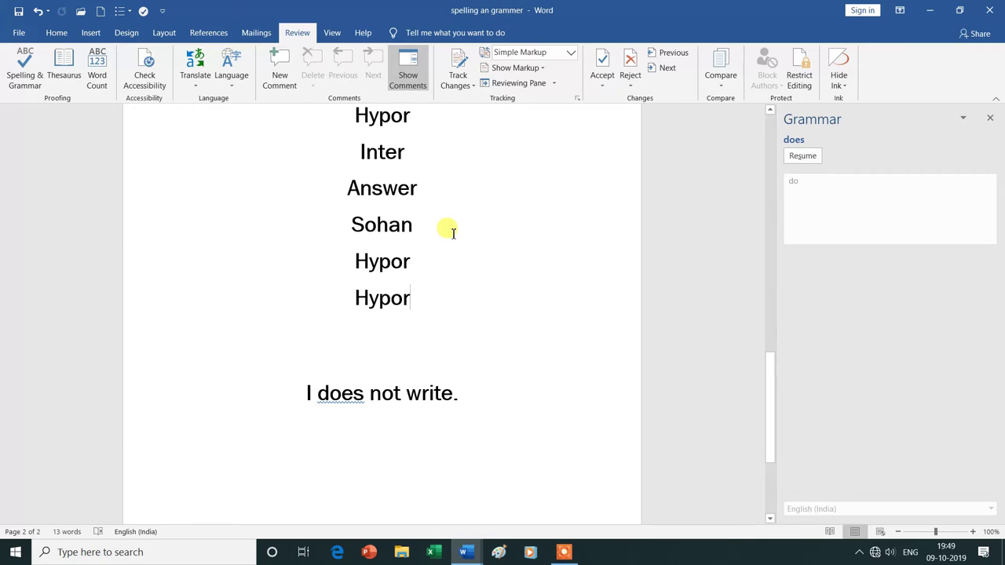
pyautogui.press('Return')
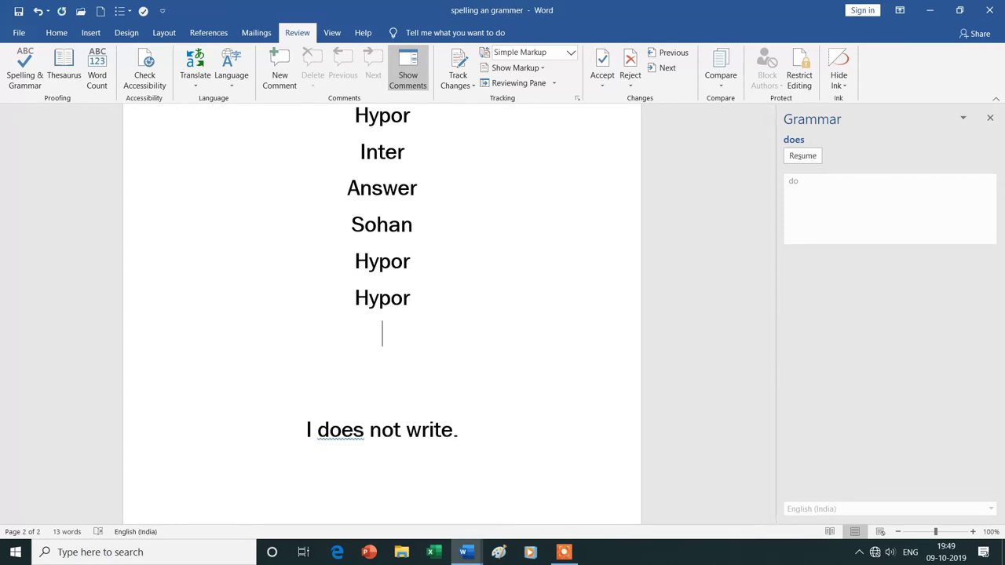
# Type 'Sohan' on the new empty line below the last Hypor.
pyautogui.write('Sohan')
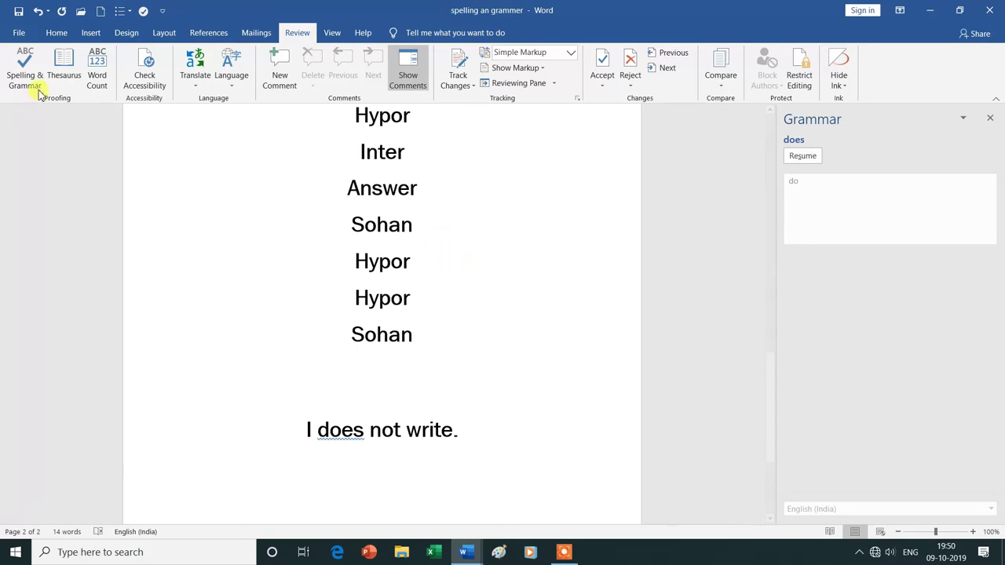
# Open the Custom Dictionaries dialog from File > Options > Proofing.
pyautogui.click(19, 34)
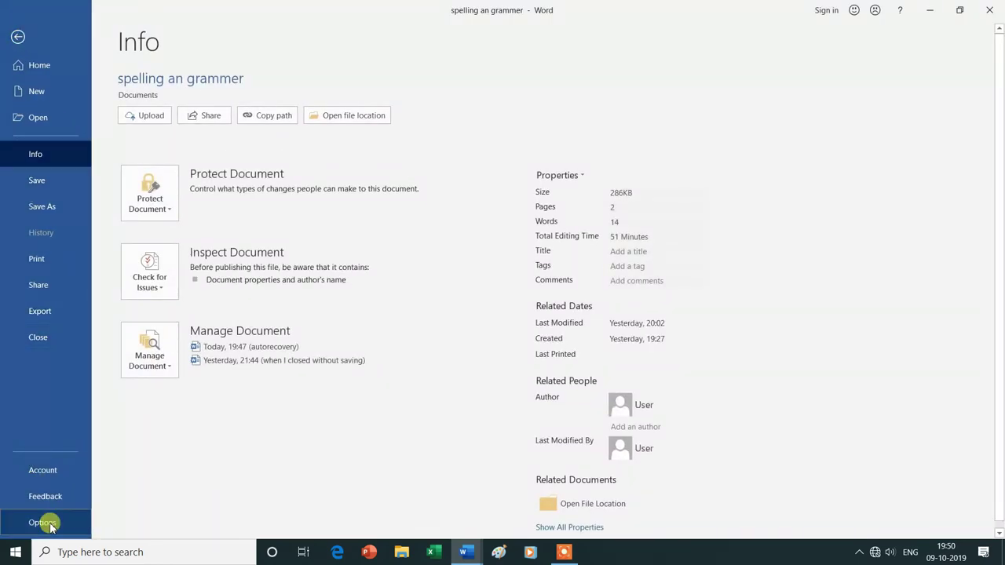
pyautogui.press('Escape')
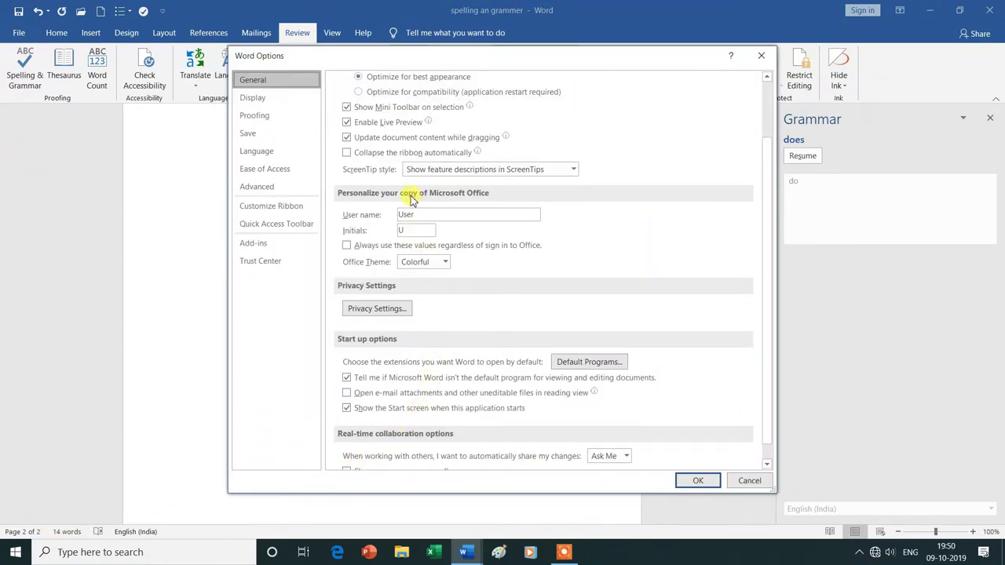
pyautogui.moveTo(482, 83)
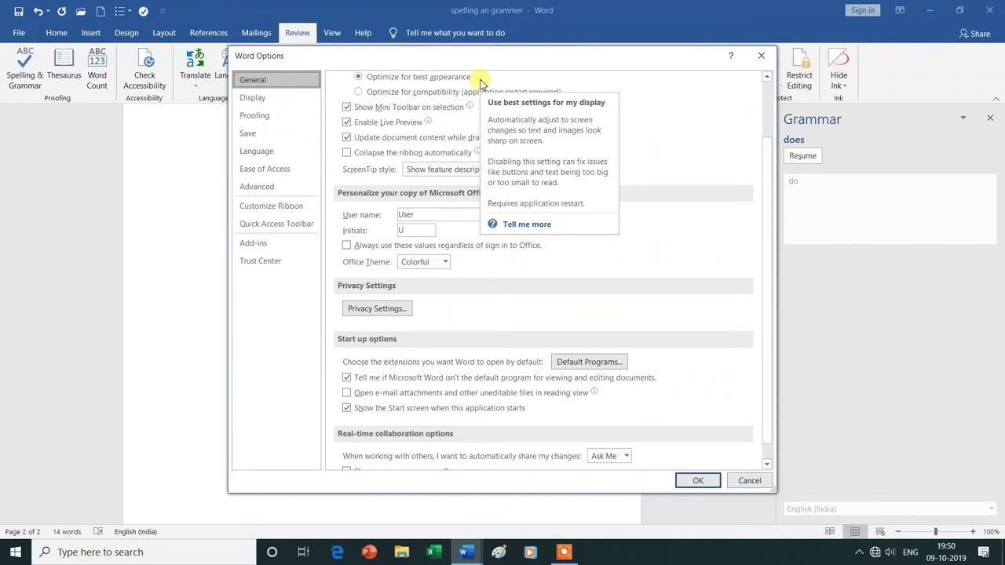
pyautogui.click(256, 118)
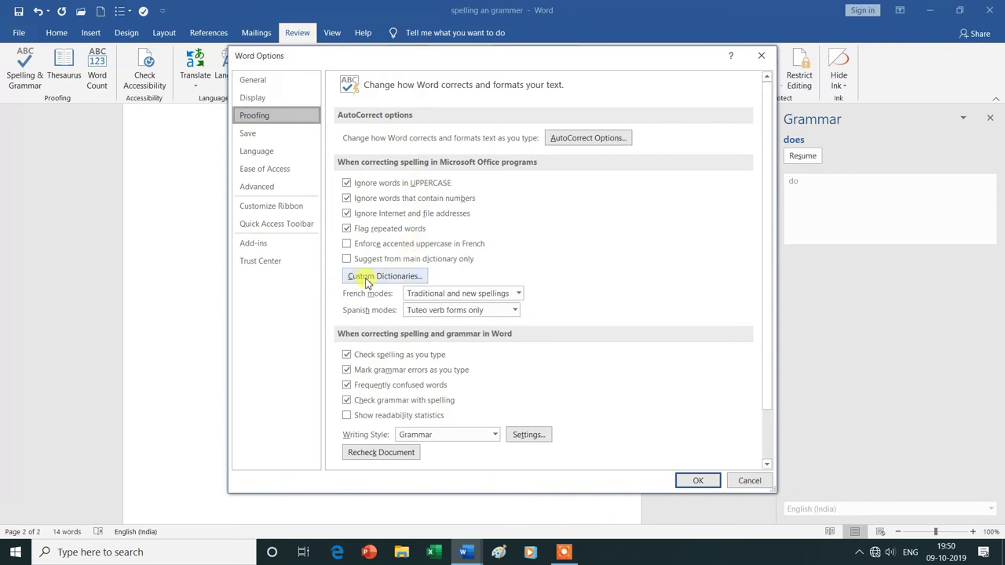
pyautogui.click(381, 278)
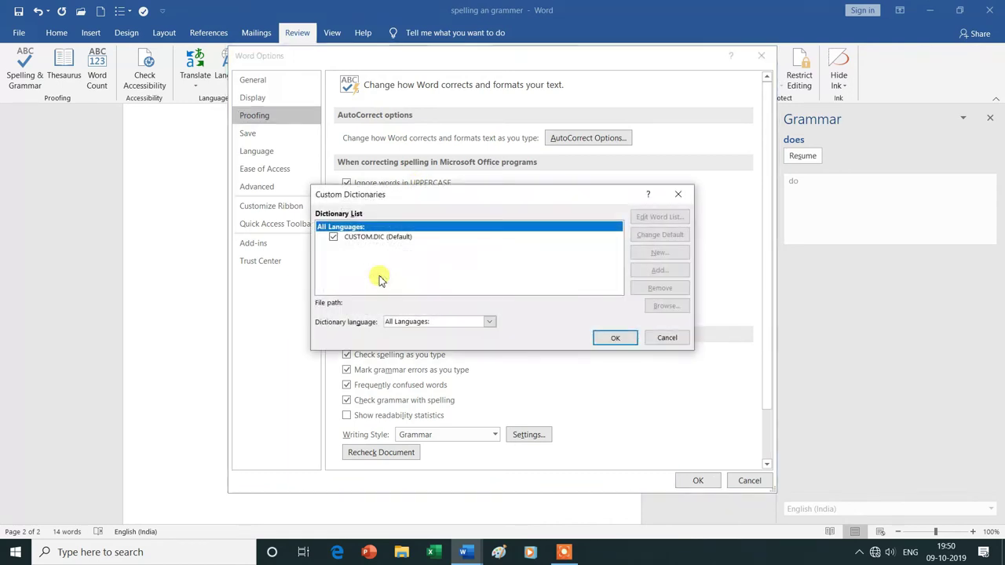
# Delete Sohan from the CUSTOM.DIC word list and close the dictionary and Options dialogs.
pyautogui.click(365, 239)
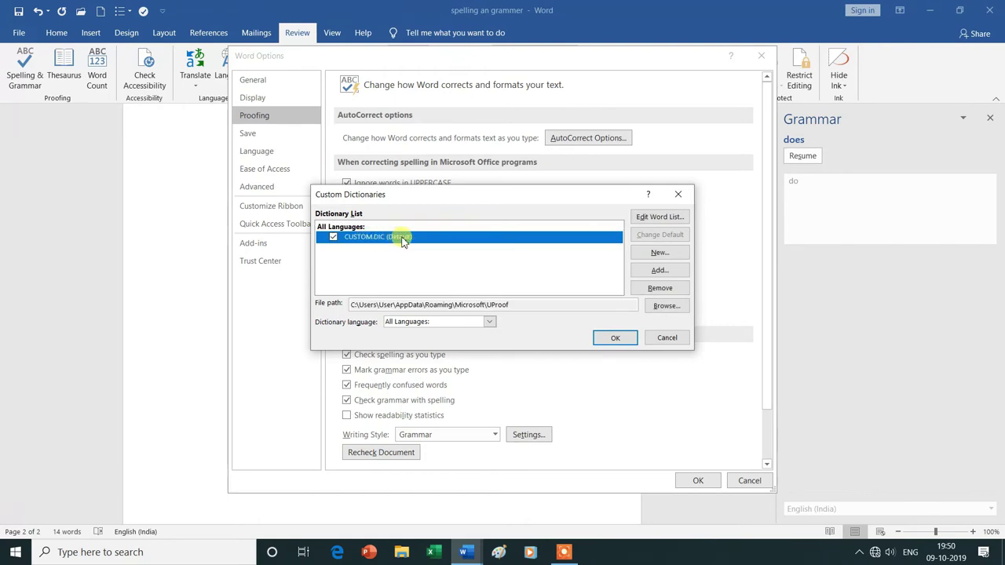
pyautogui.click(651, 221)
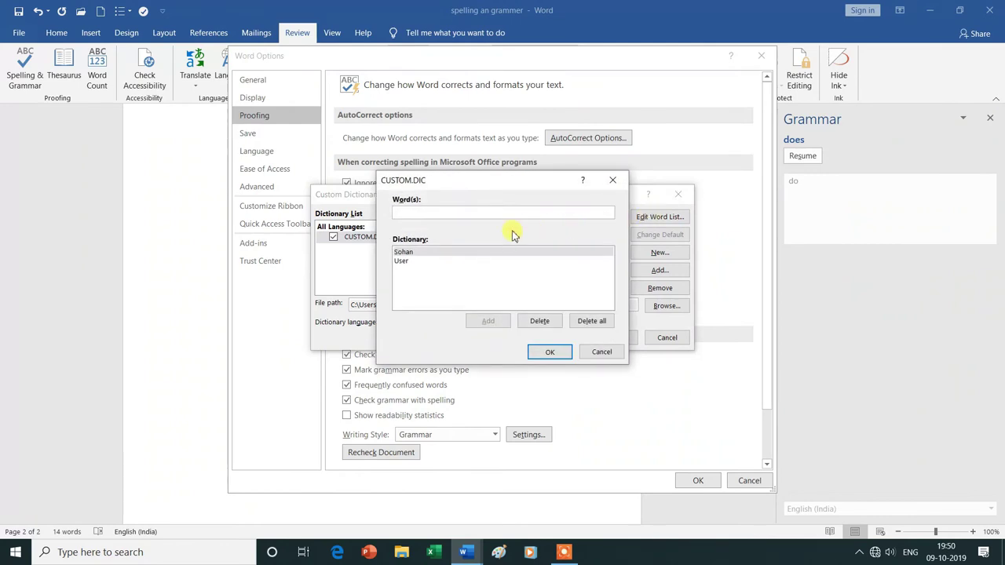
pyautogui.click(417, 255)
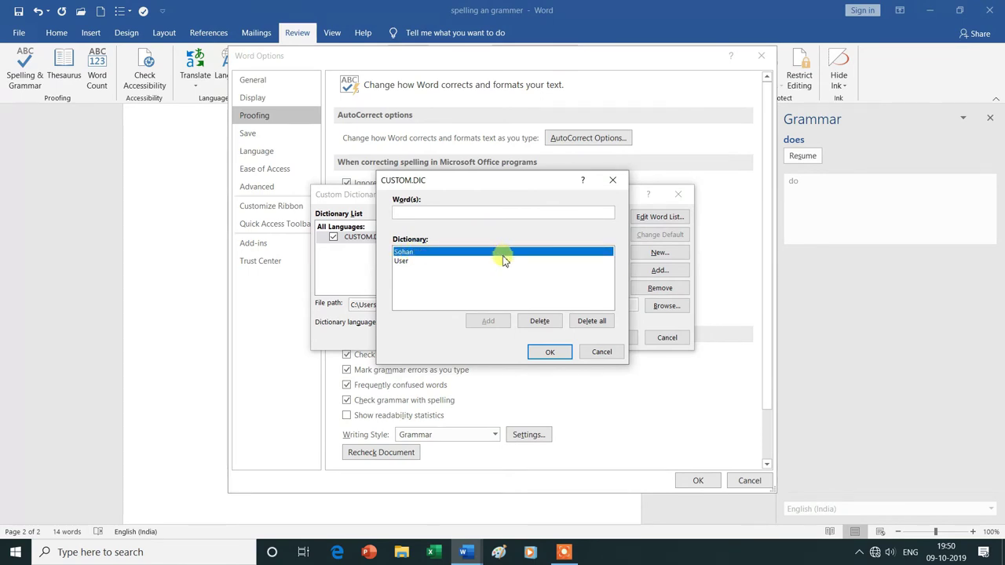
pyautogui.click(540, 324)
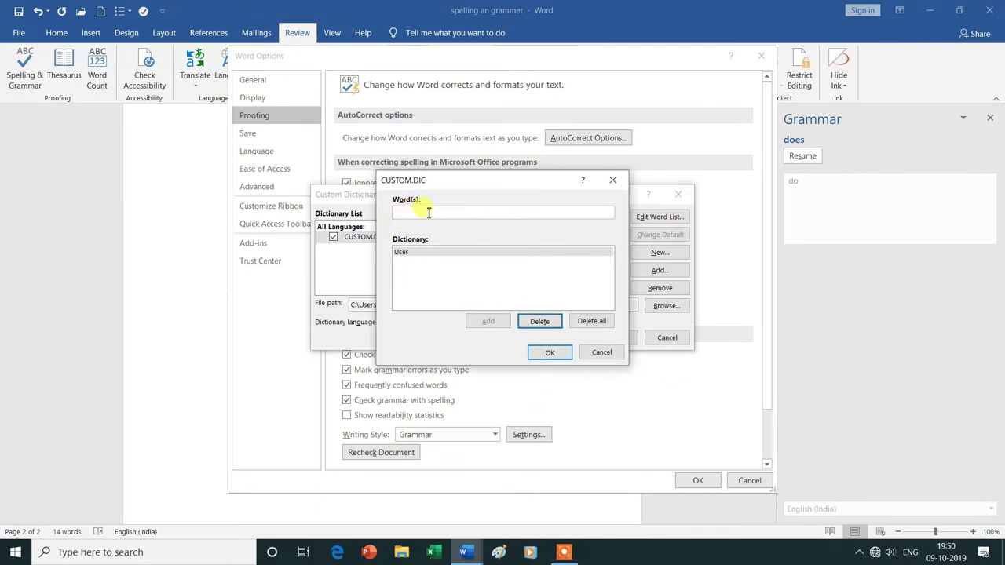
pyautogui.click(552, 354)
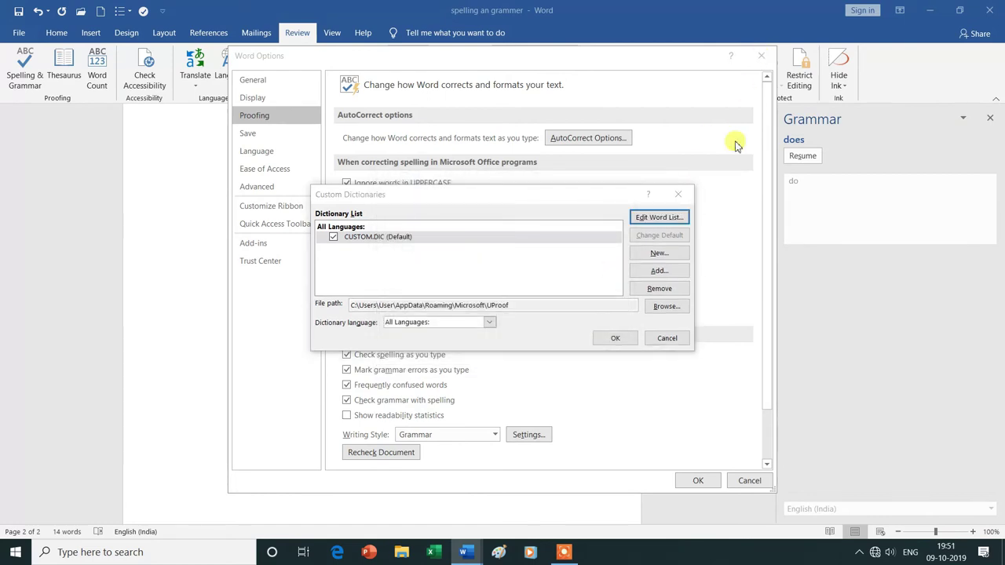
pyautogui.click(678, 195)
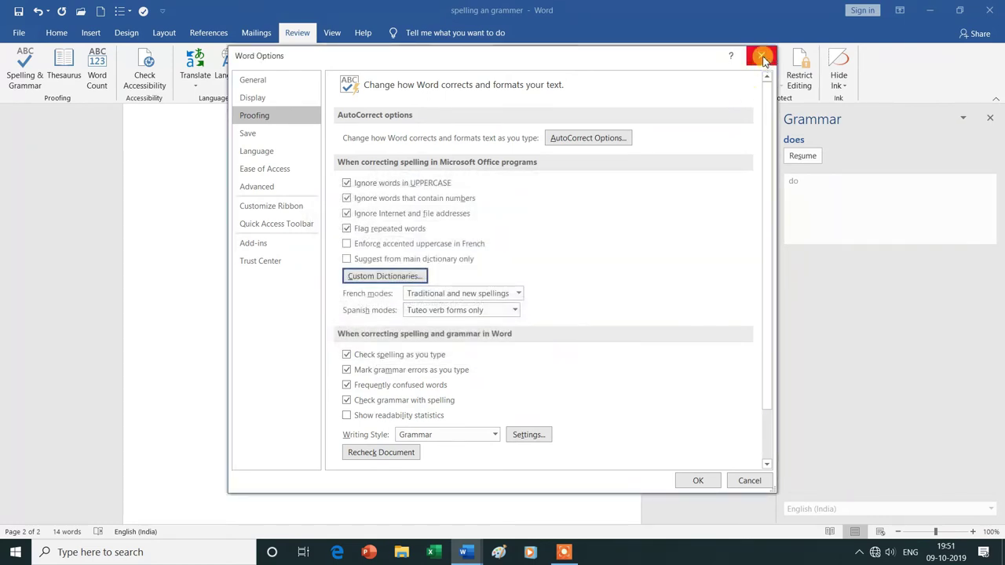
pyautogui.click(761, 56)
# Type 'sohan' on a new line below Sohan, then place the cursor after 'I does not write.'.
pyautogui.click(548, 337)
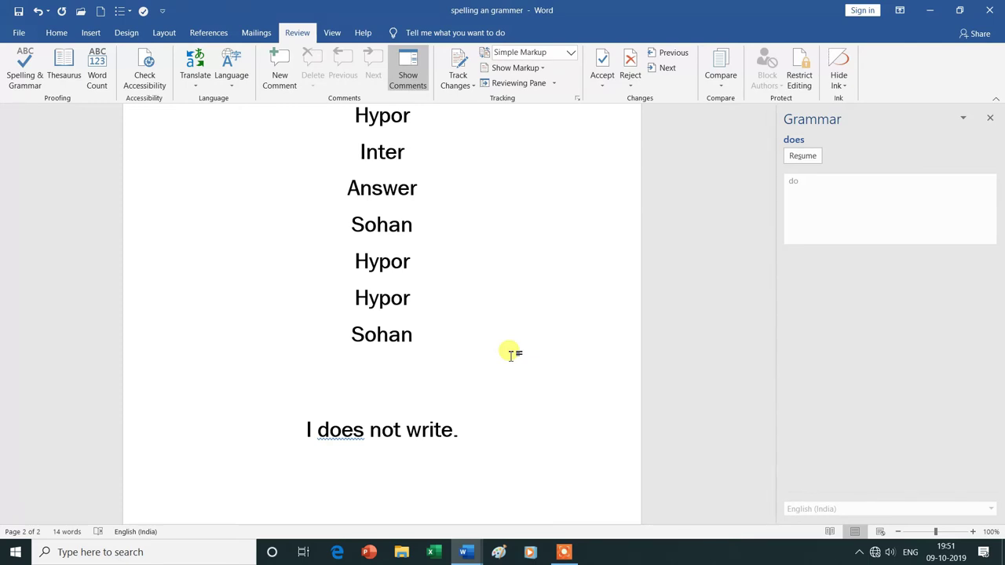
pyautogui.press('Return')
pyautogui.write('sohan')
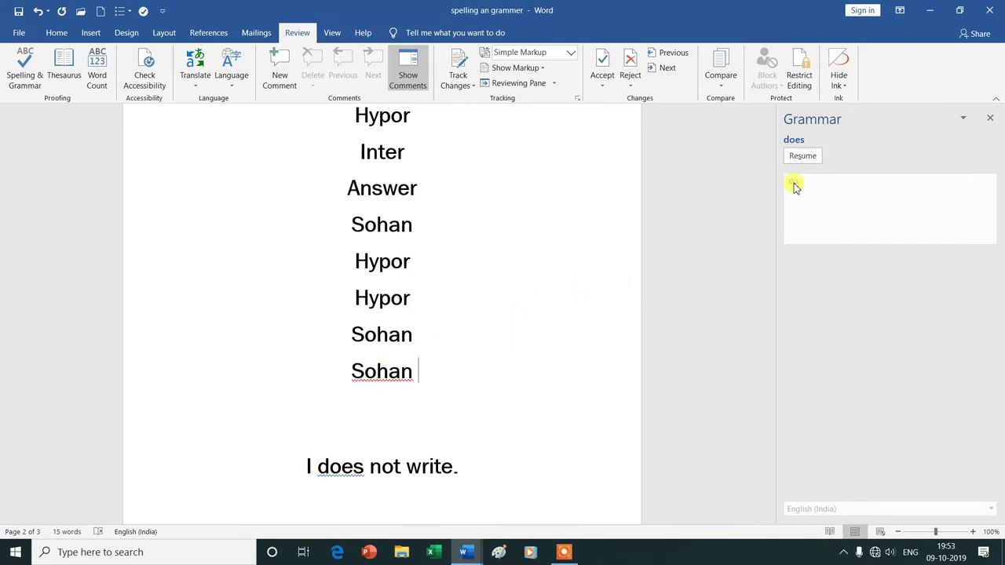
pyautogui.click(487, 470)
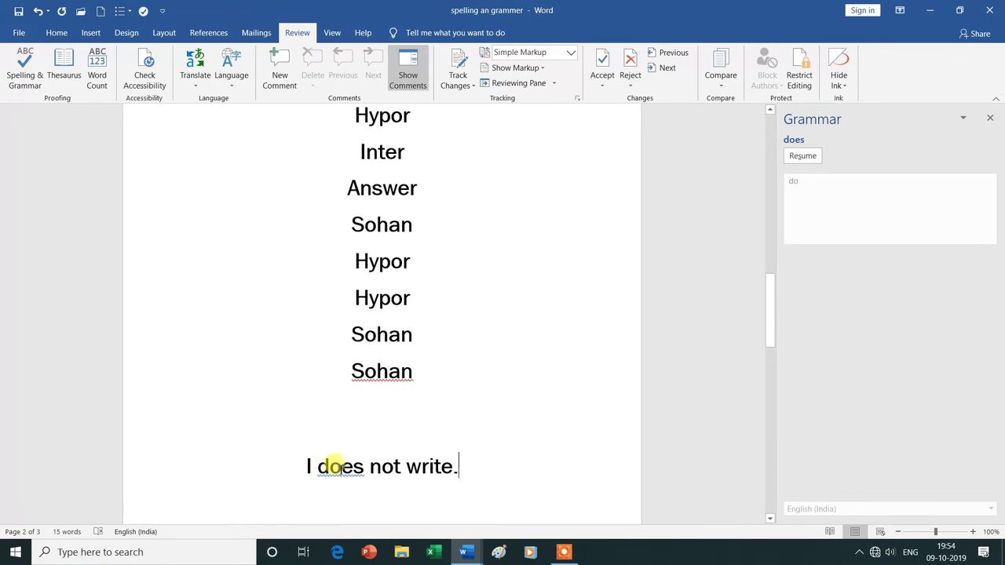
# Resume the grammar check and accept 'do' as the correction for 'does' in 'I does not write.'.
pyautogui.click(336, 467)
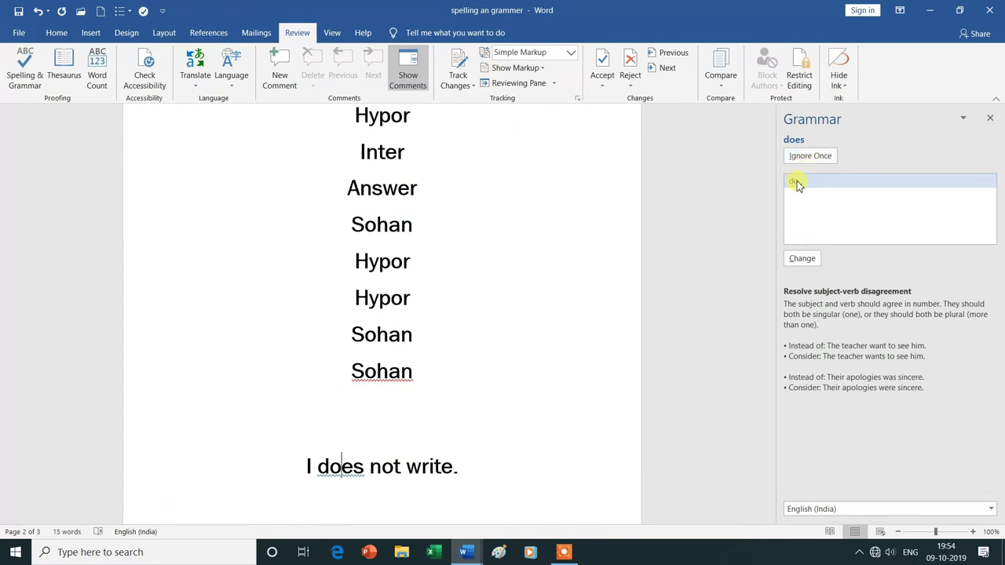
pyautogui.click(802, 258)
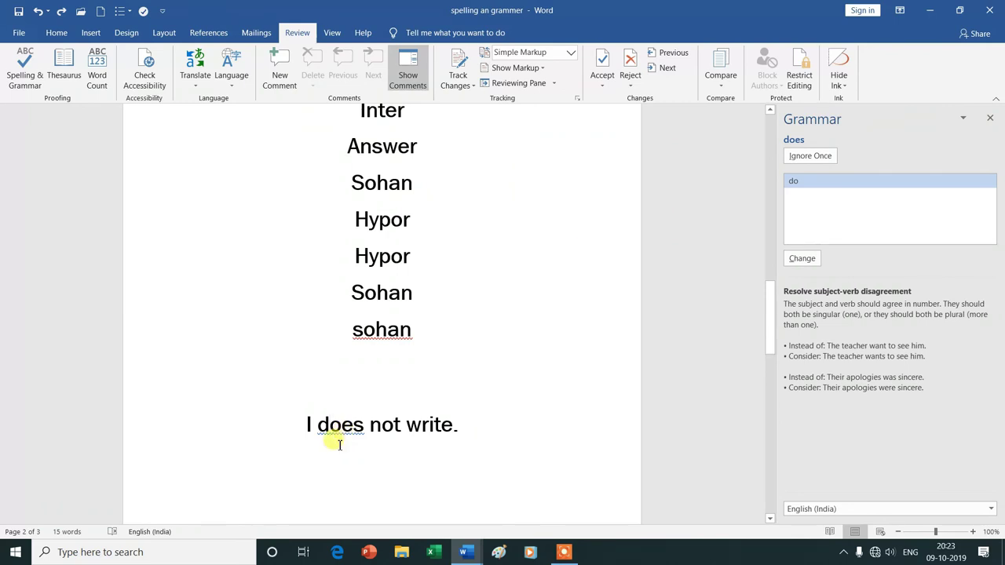
# Turn off 'Check spelling as you type' and 'Mark grammar errors as you type' in Proofing options.
pyautogui.click(19, 35)
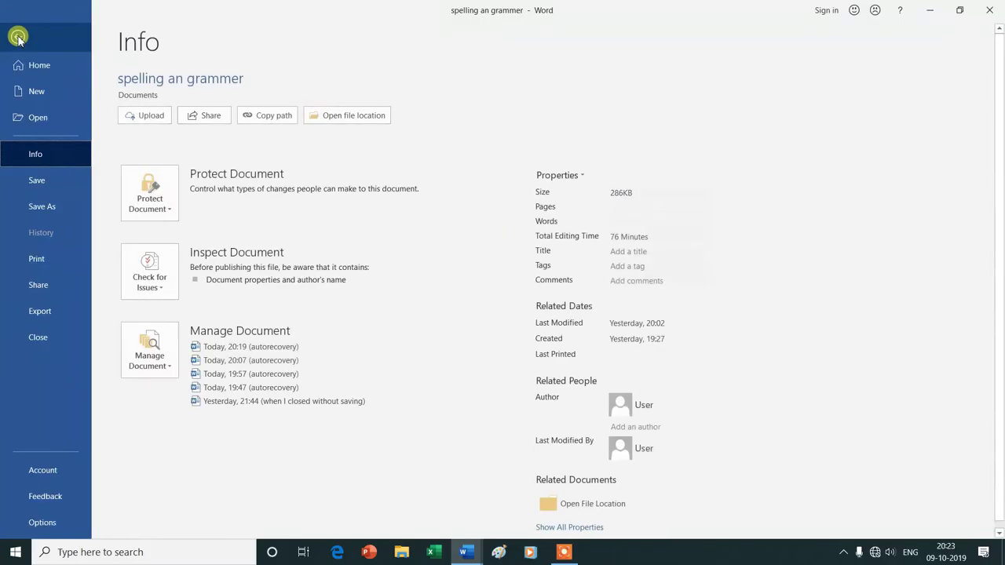
pyautogui.click(42, 524)
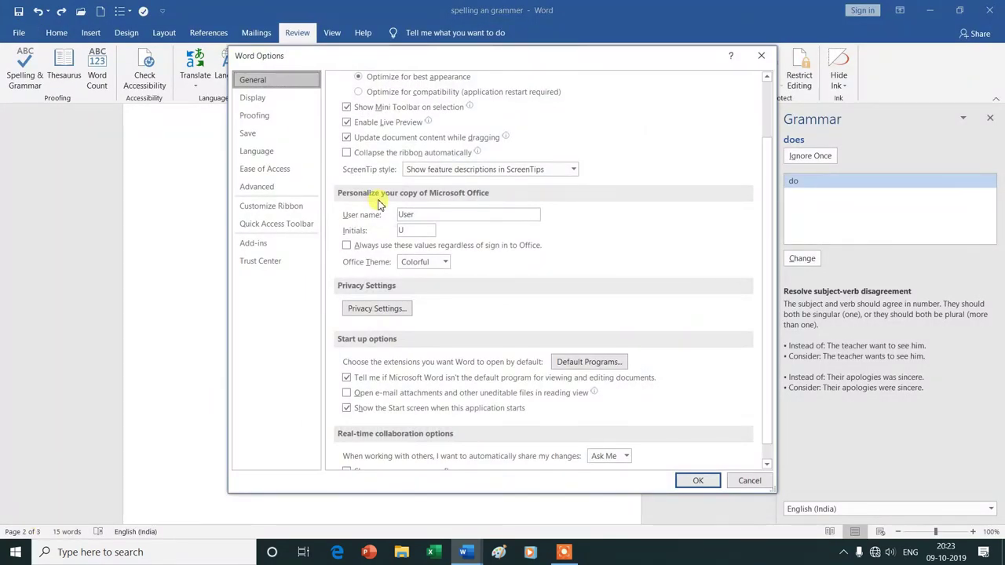
pyautogui.click(259, 118)
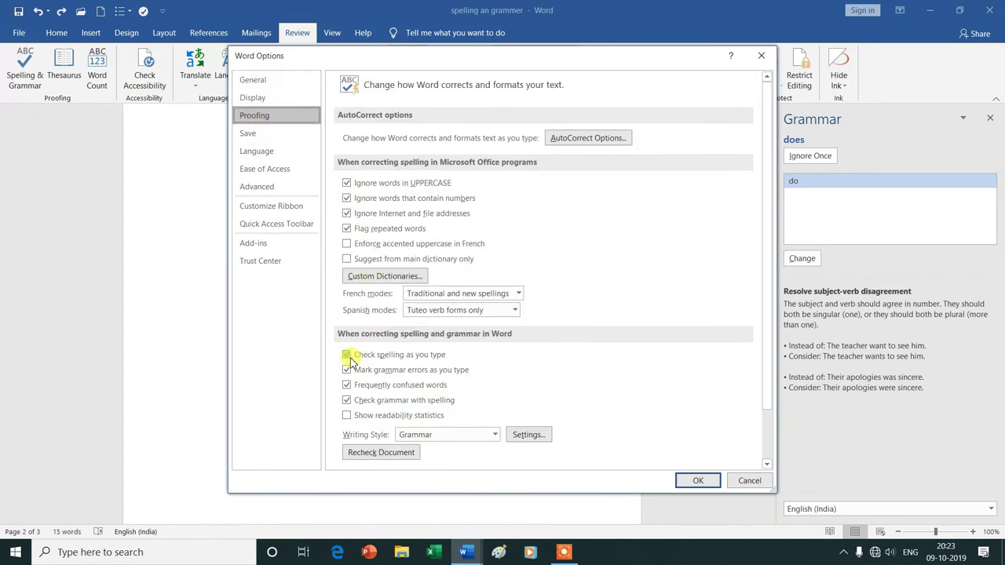
pyautogui.click(347, 356)
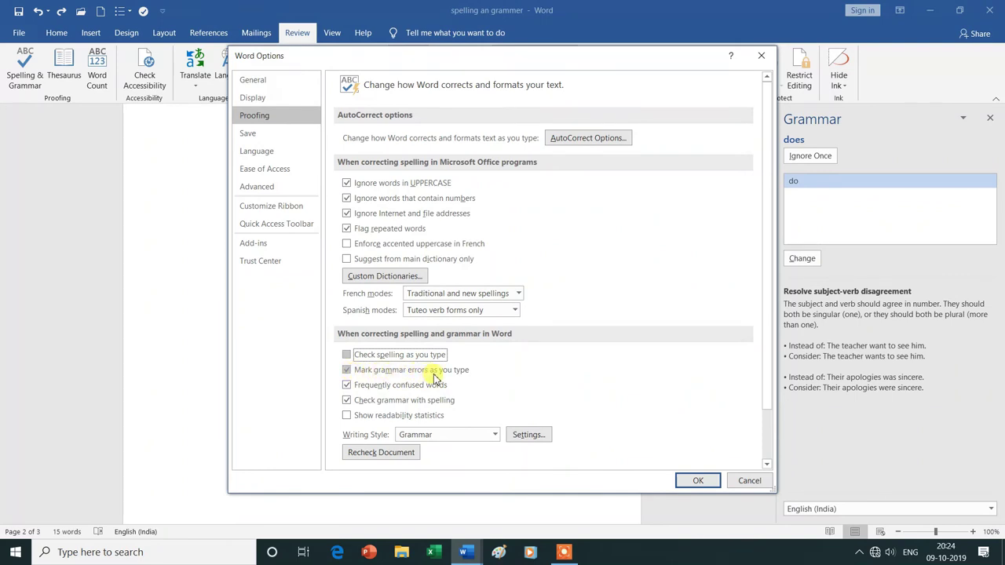
pyautogui.click(348, 372)
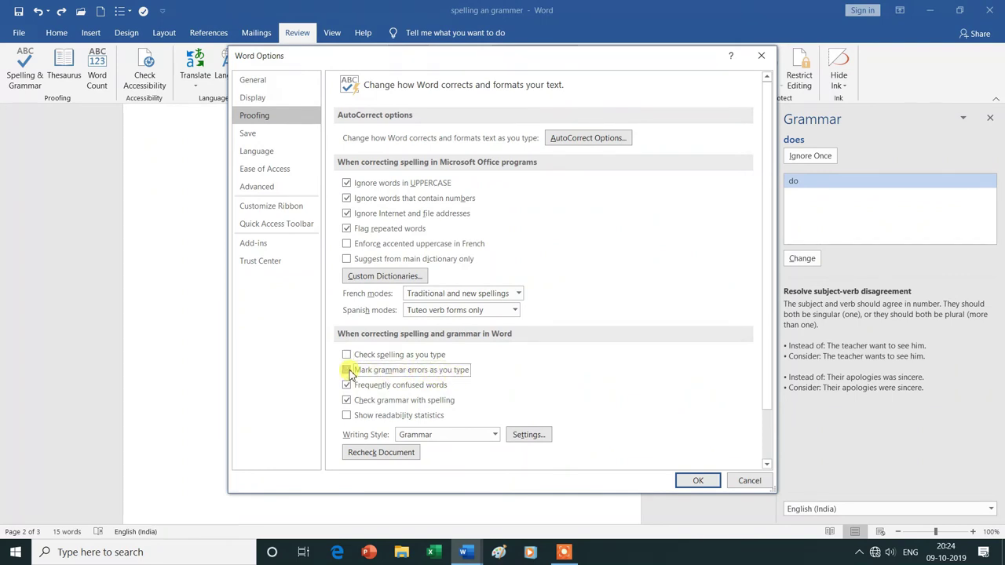
pyautogui.click(696, 480)
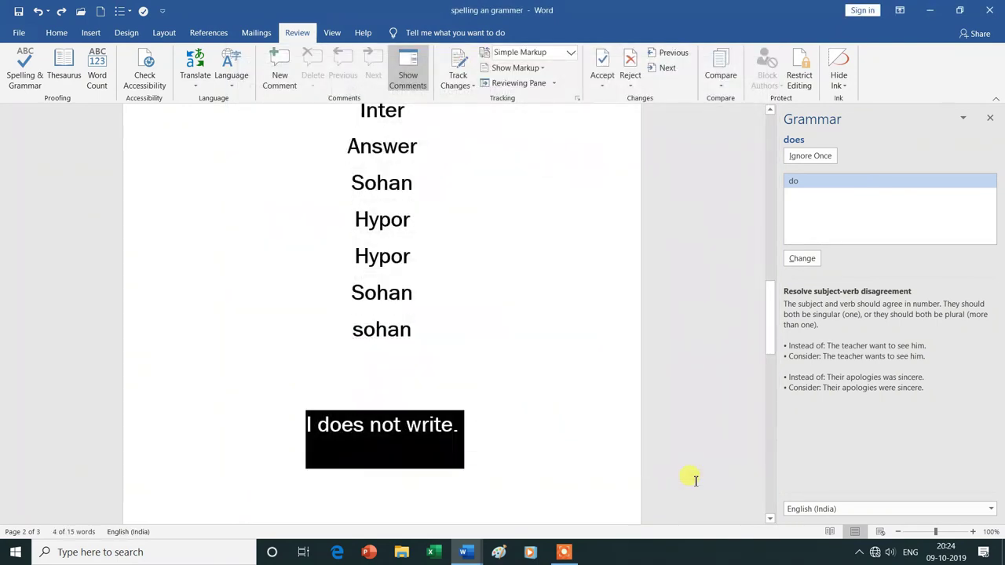
# Add a new line 'fdfd dfsdf' directly below 'I does not write.'.
pyautogui.click(547, 452)
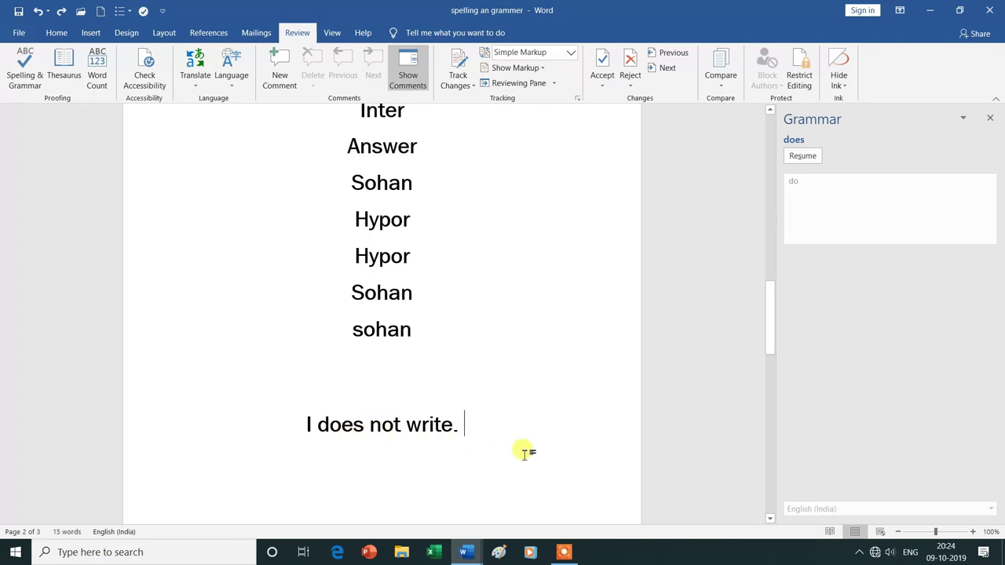
pyautogui.press('Return')
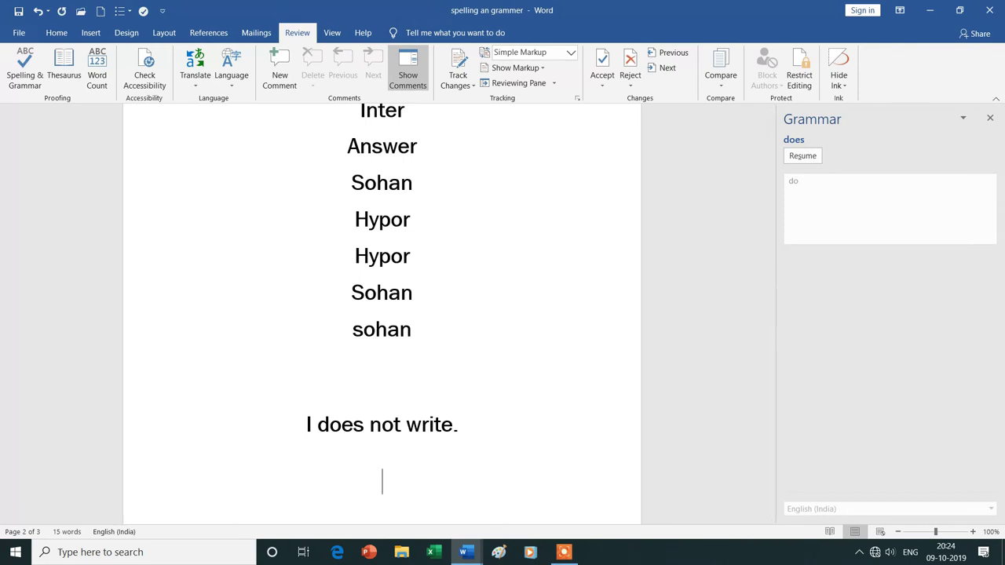
pyautogui.write('fdfd dfsdf')
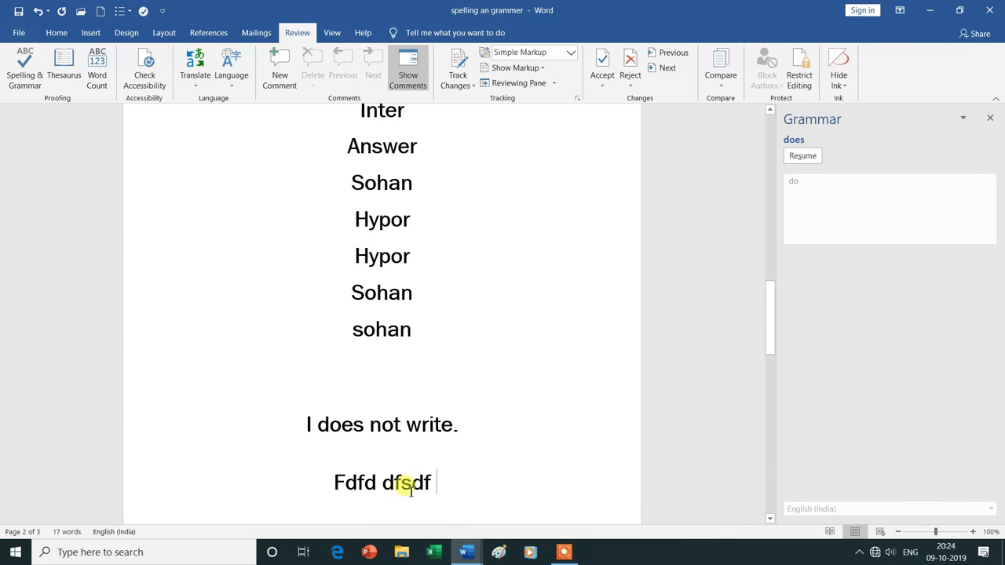
# Re-enable 'Check spelling as you type' and 'Mark grammar errors as you type' in Proofing options.
pyautogui.click(17, 32)
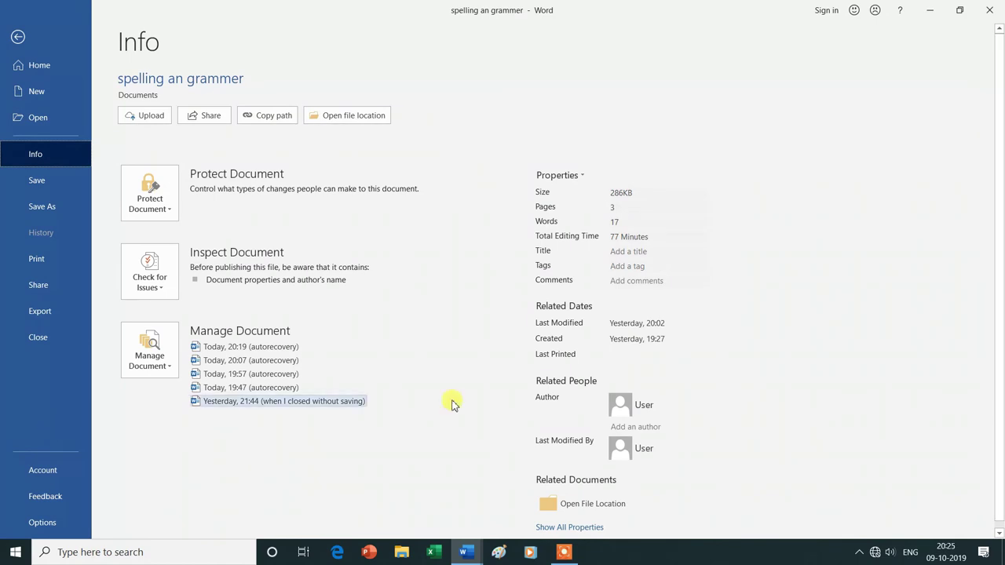
pyautogui.click(55, 522)
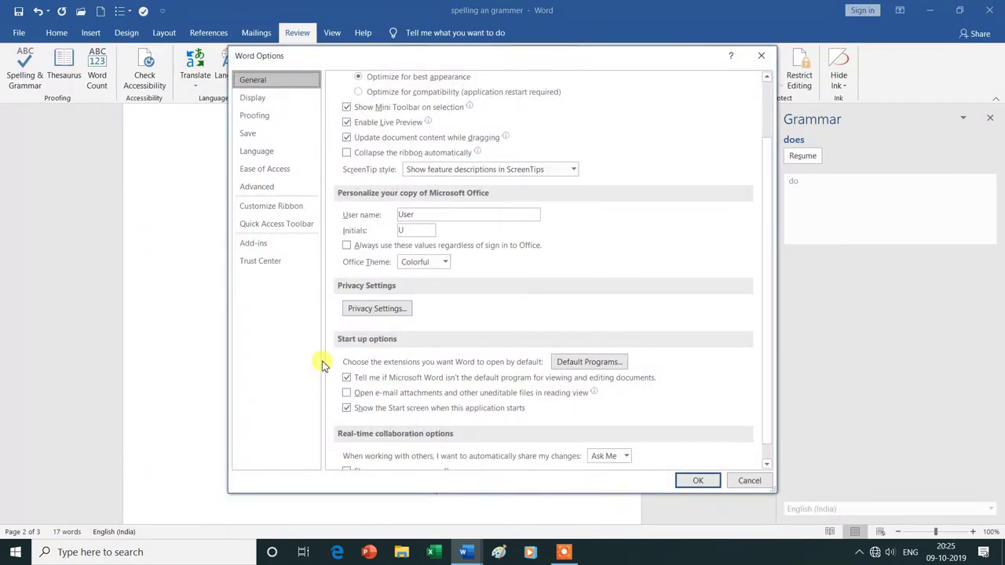
pyautogui.click(265, 118)
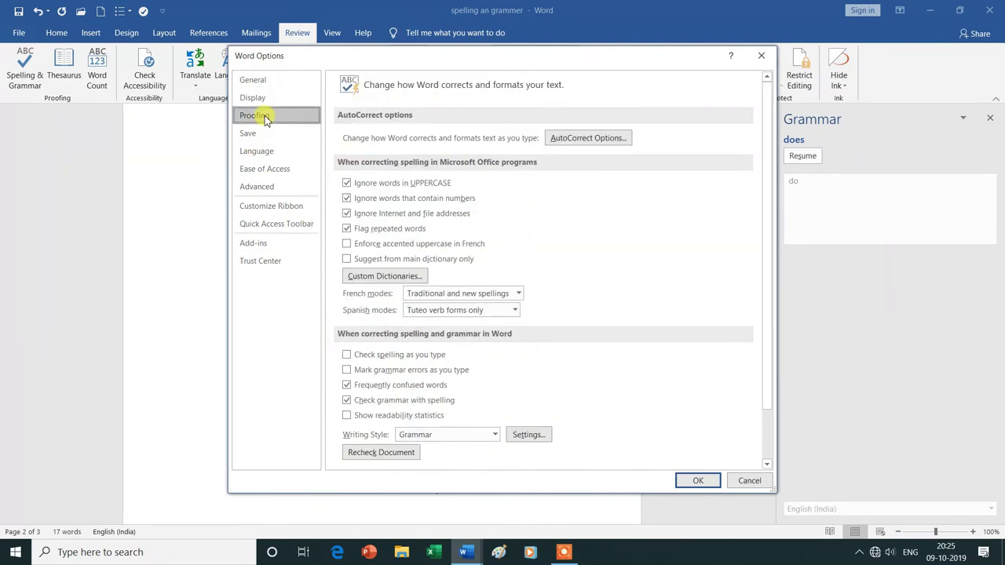
pyautogui.click(347, 355)
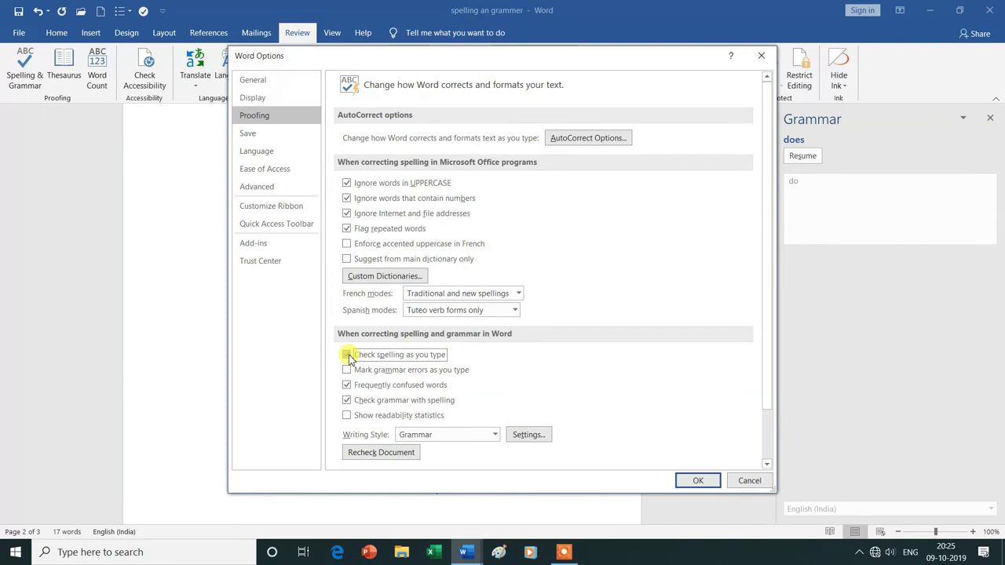
pyautogui.click(348, 357)
pyautogui.click(348, 372)
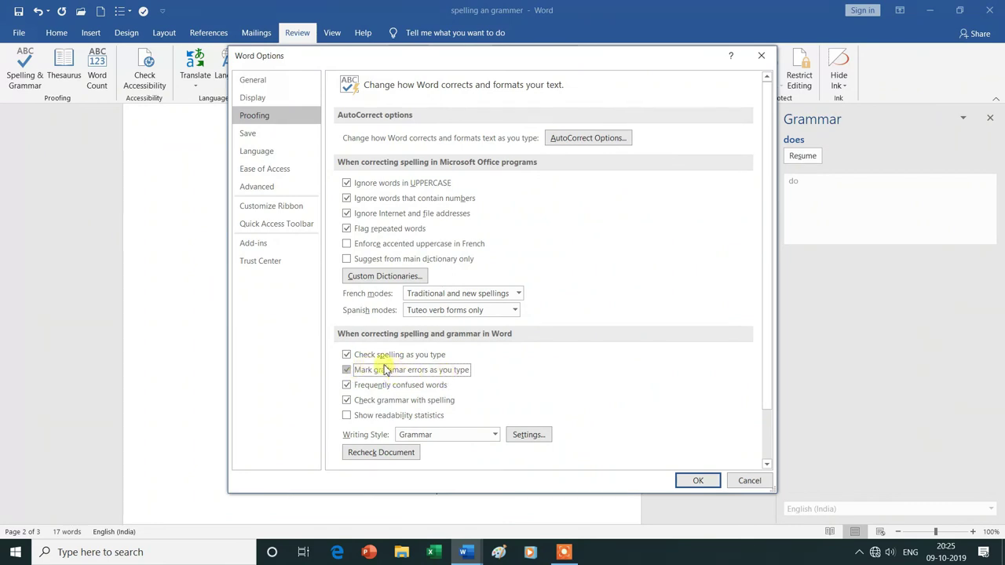
pyautogui.click(698, 481)
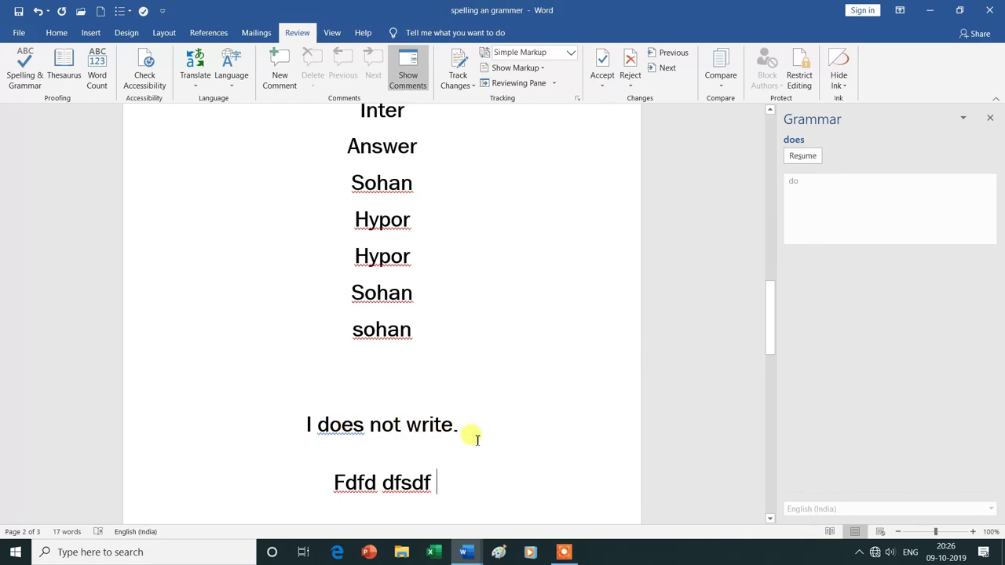
# Scroll up to the top of the word list and select the word 'Auto'.
pyautogui.scroll(3, 477, 439)
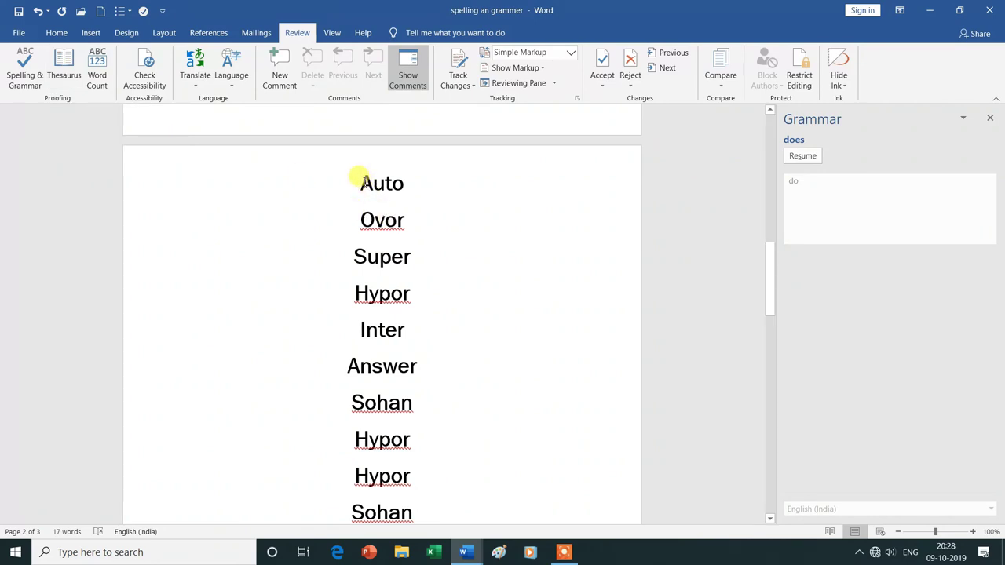
pyautogui.click(361, 183)
pyautogui.moveTo(361, 183); pyautogui.dragTo(414, 185)
# Look up 'Auto' in the Thesaurus and insert the synonym 'Car' in its place.
pyautogui.click(70, 75)
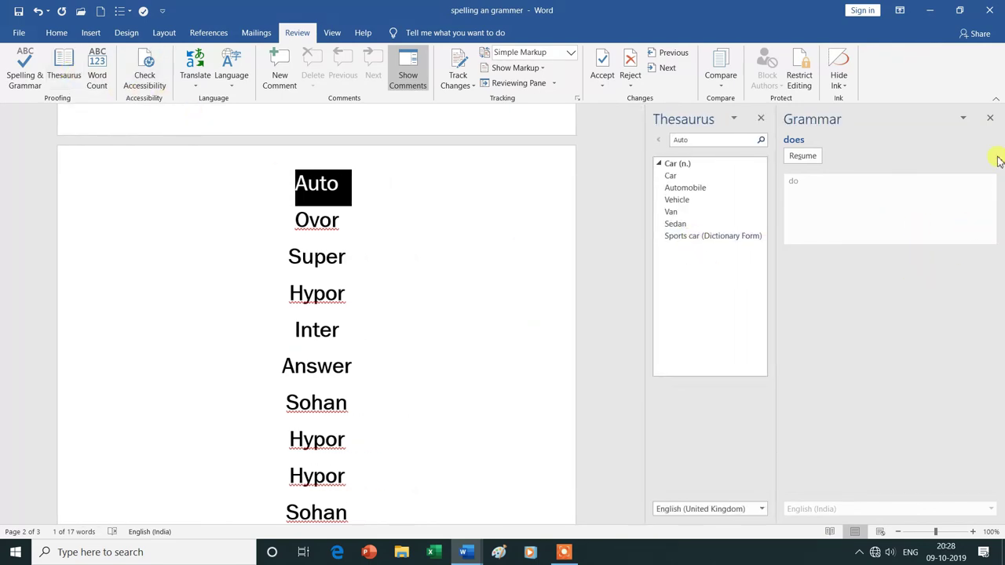
pyautogui.click(990, 118)
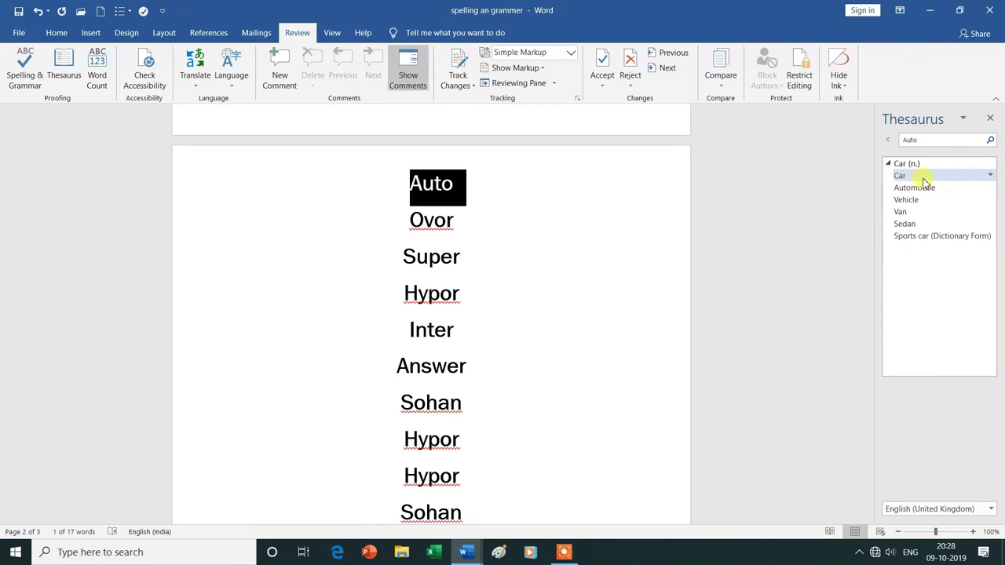
pyautogui.click(990, 176)
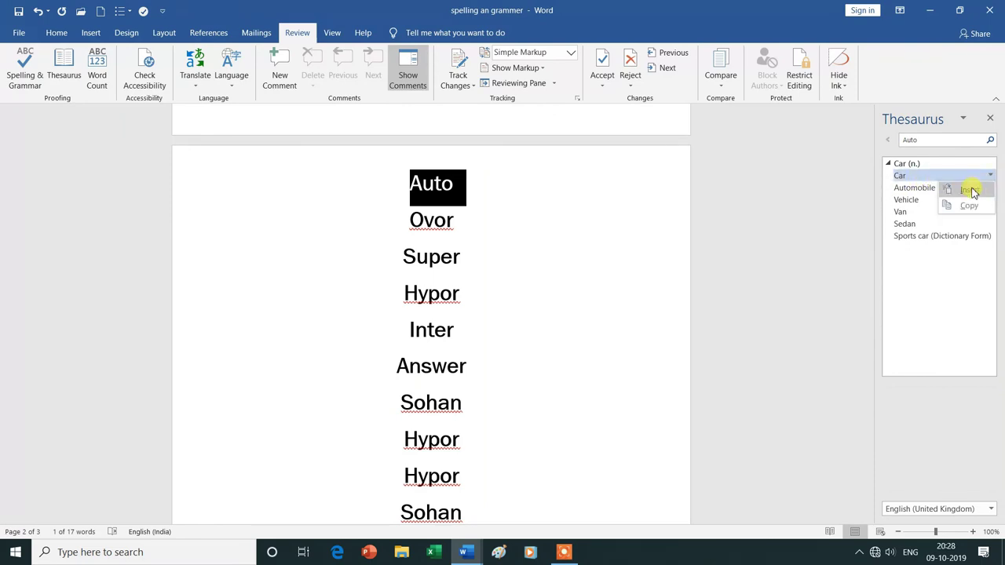
pyautogui.click(970, 191)
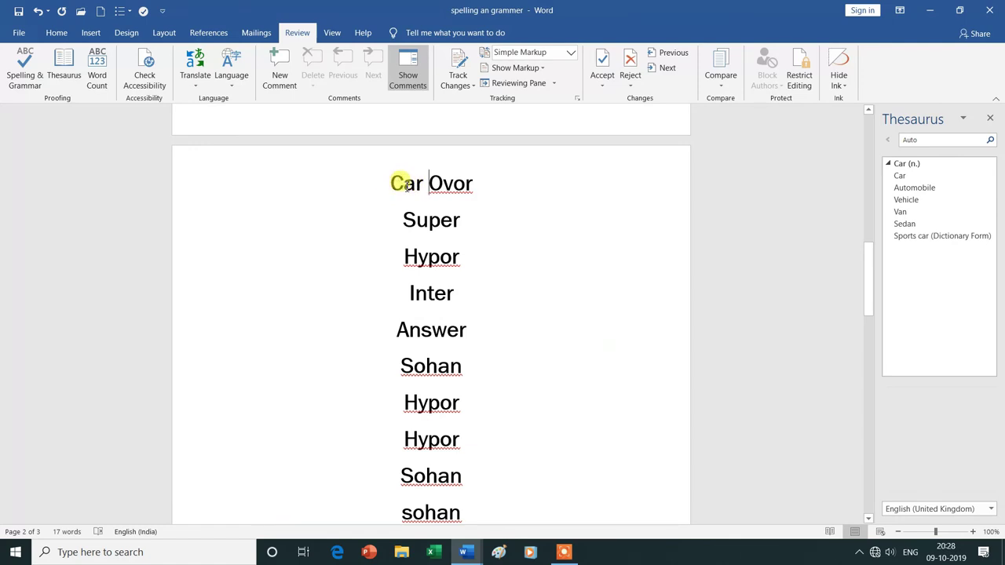
pyautogui.scroll(-4, 561, 314)
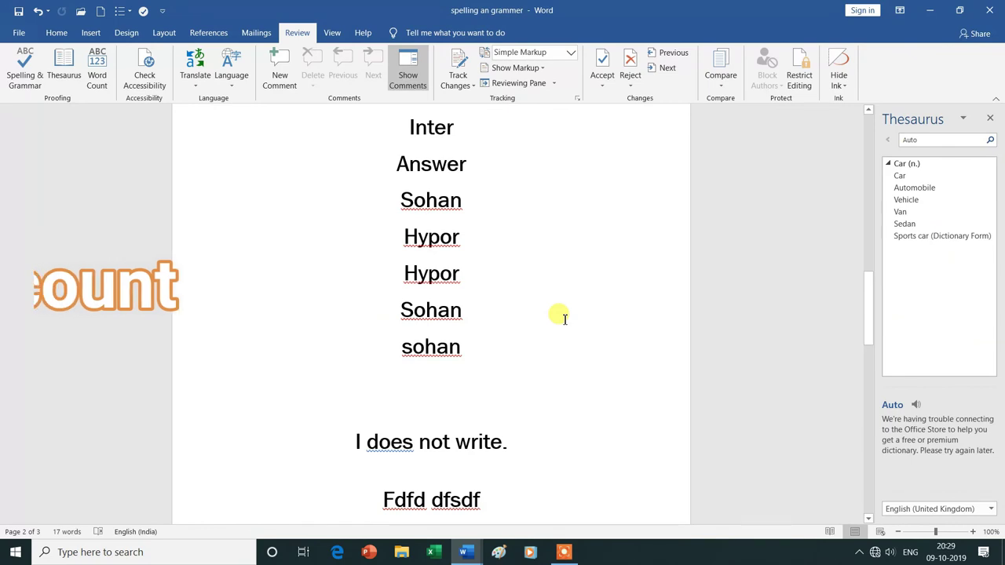
pyautogui.scroll(4, 561, 315)
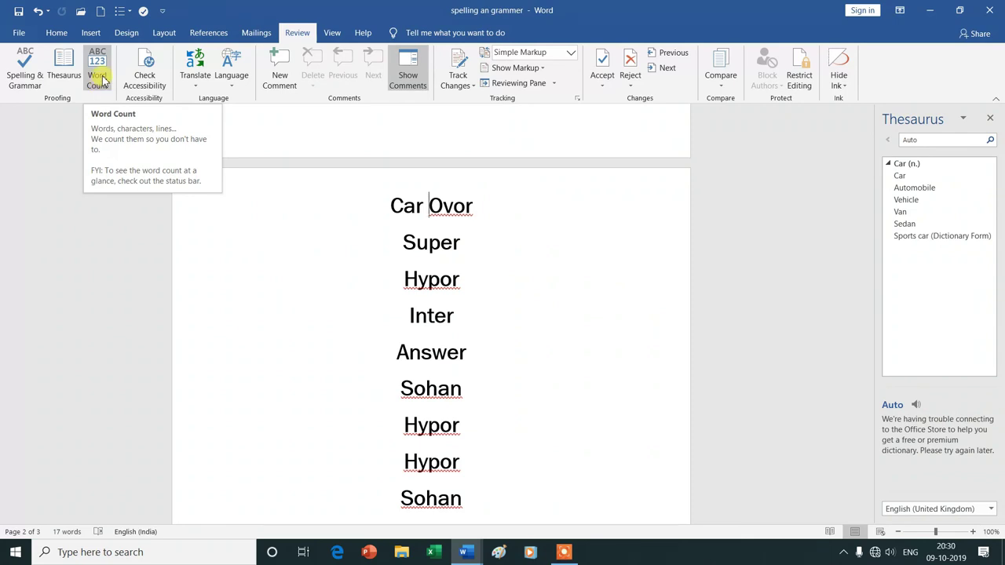
# Open Word Count showing 3 pages, 17 words, 12 paragraphs, 21 lines, and move it aside.
pyautogui.click(102, 80)
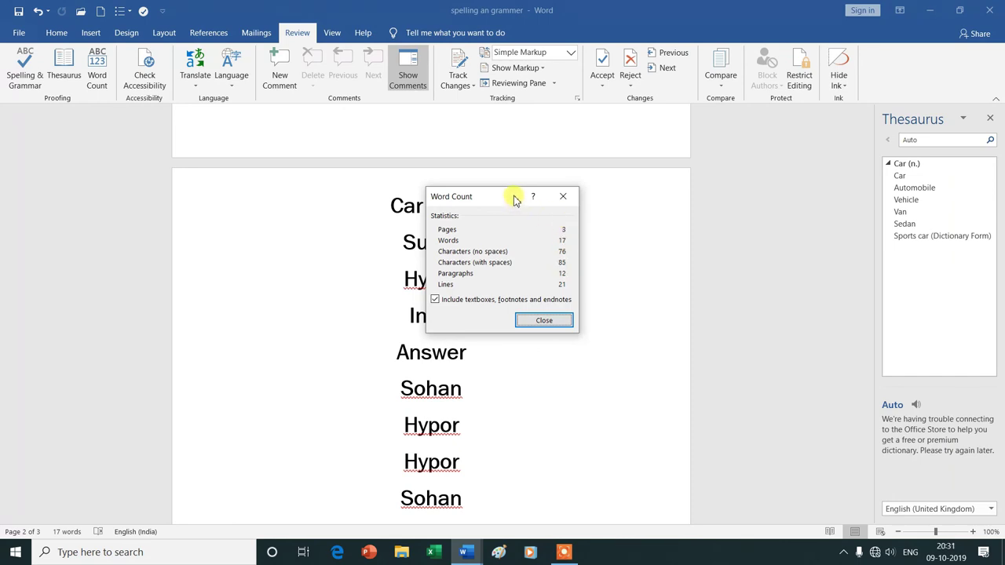
pyautogui.moveTo(514, 198); pyautogui.dragTo(605, 209)
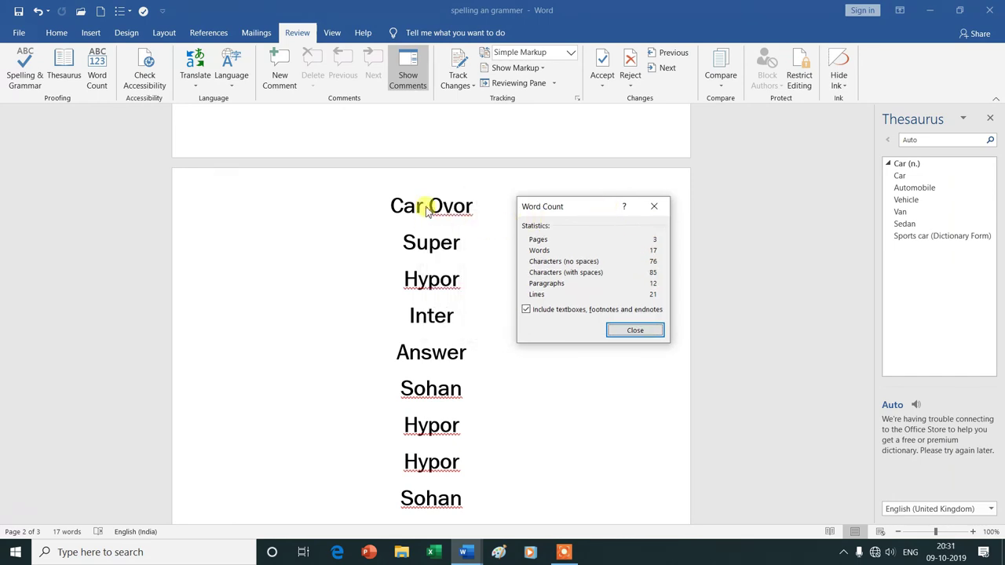